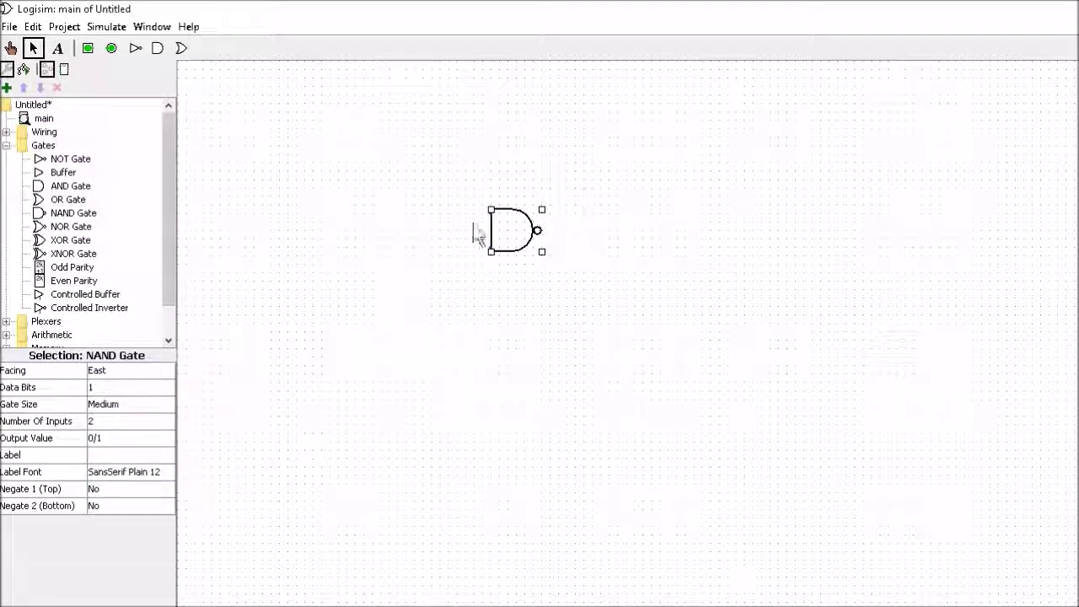
Draw wires extending outward from both inputs and from the output of the NAND gate
drag(491, 213, 387, 214)
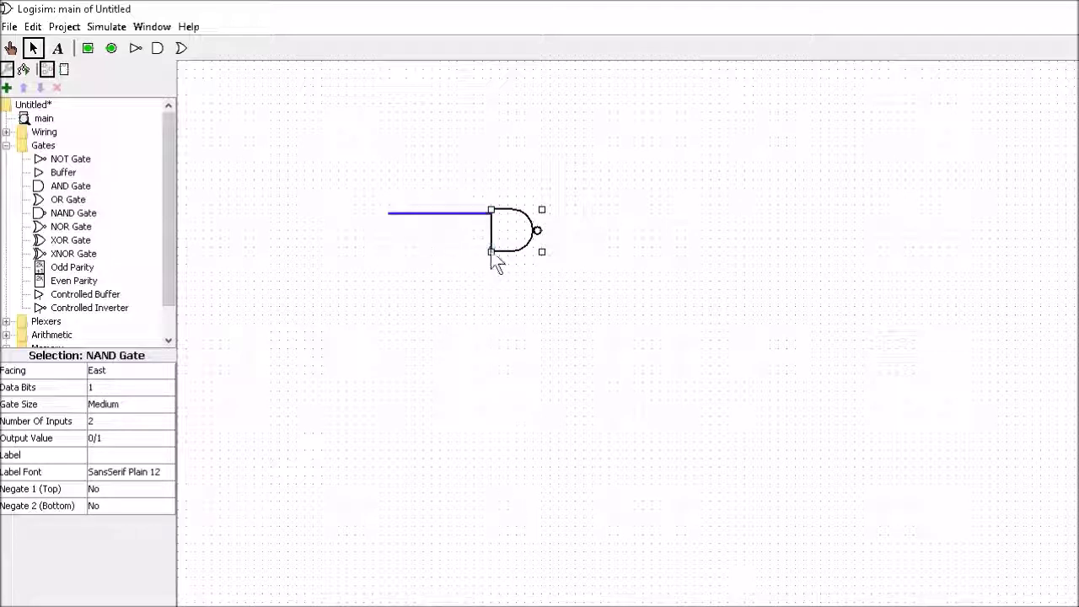
drag(393, 251, 388, 247)
drag(536, 230, 651, 230)
Place an input pin on the end of each NAND input wire and an output pin on the end of its output wire
click(88, 48)
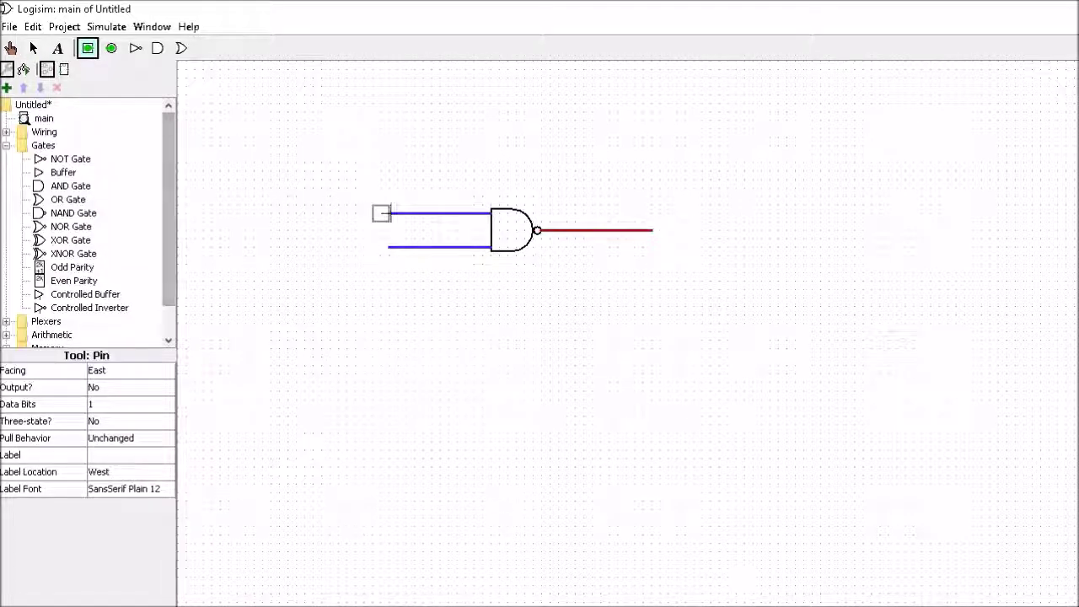
click(381, 213)
click(88, 48)
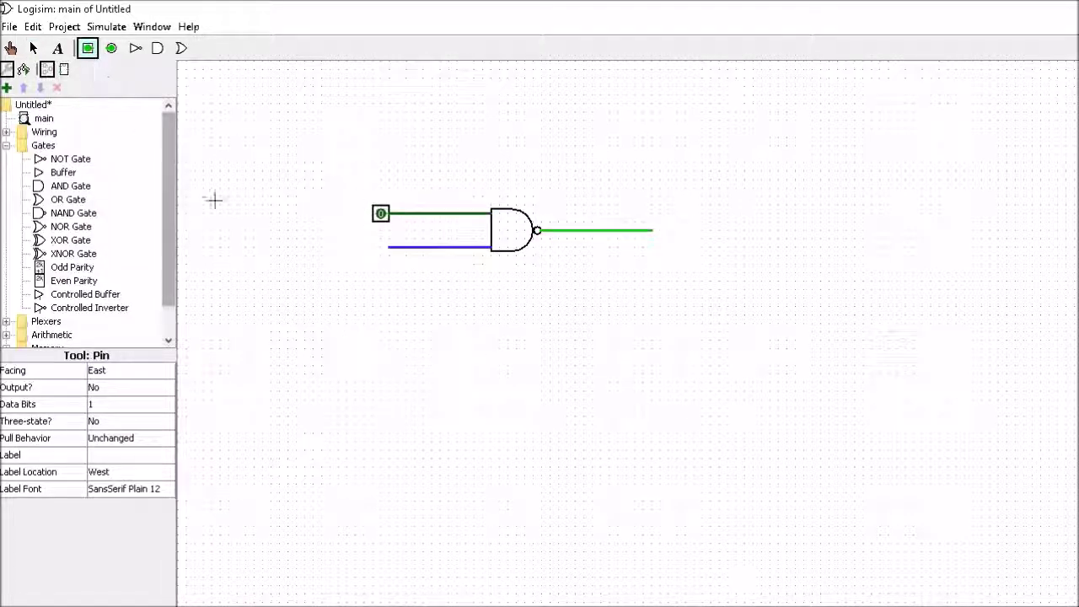
click(385, 249)
click(111, 48)
click(650, 230)
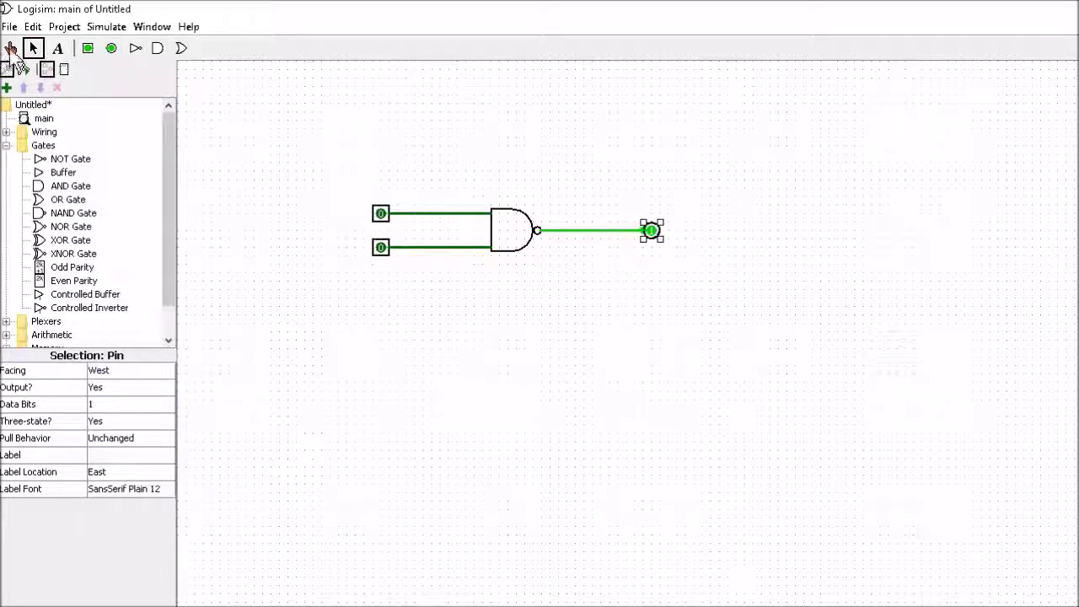
Test the NAND gate by toggling its input pins through the combinations 1-0, 0-1 and 1-1
click(10, 48)
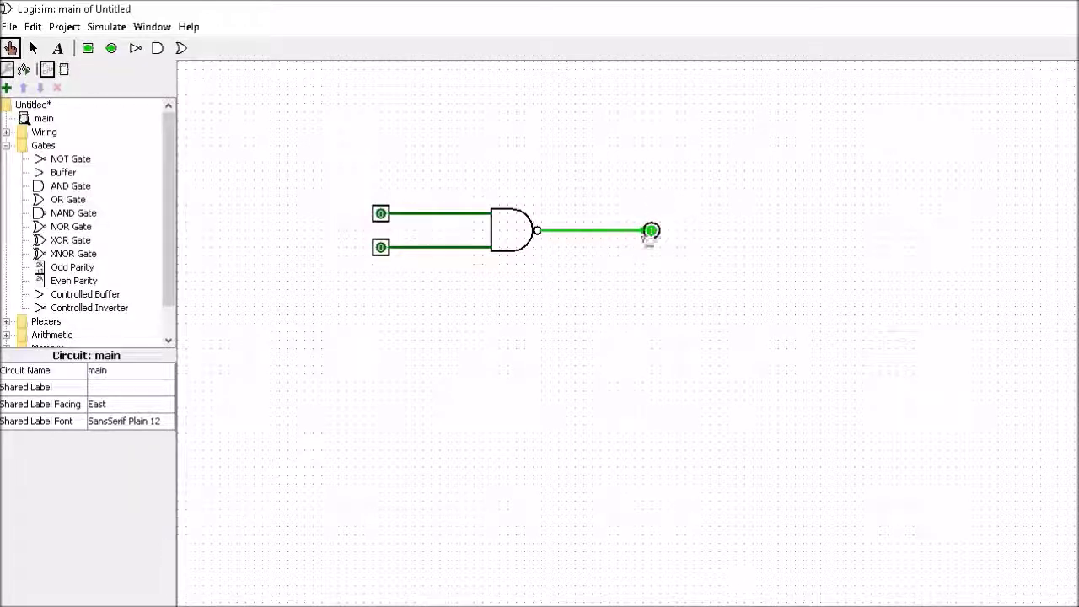
click(381, 216)
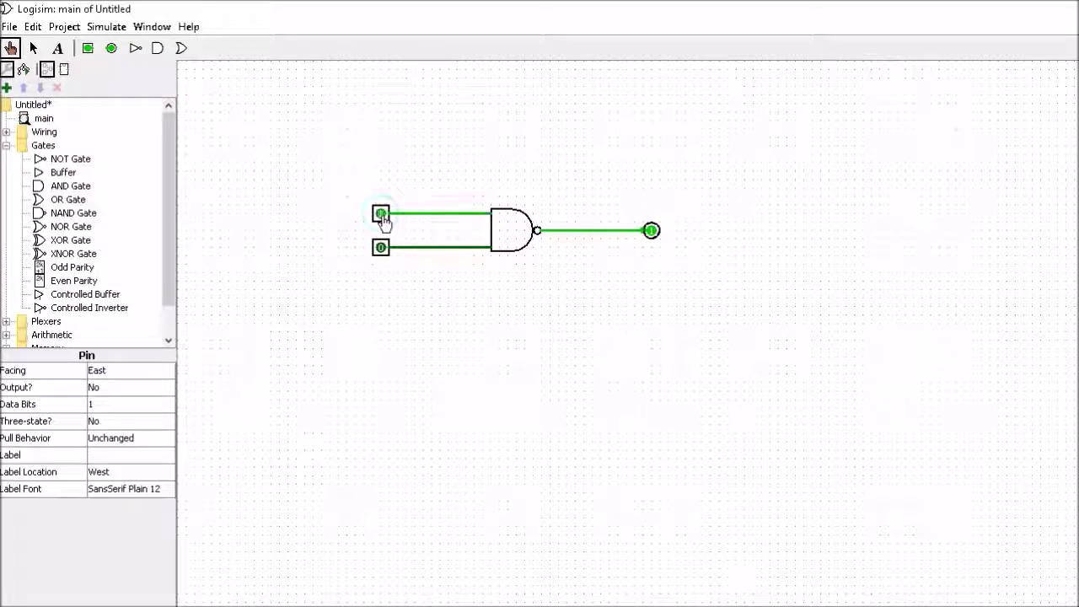
click(381, 217)
click(380, 252)
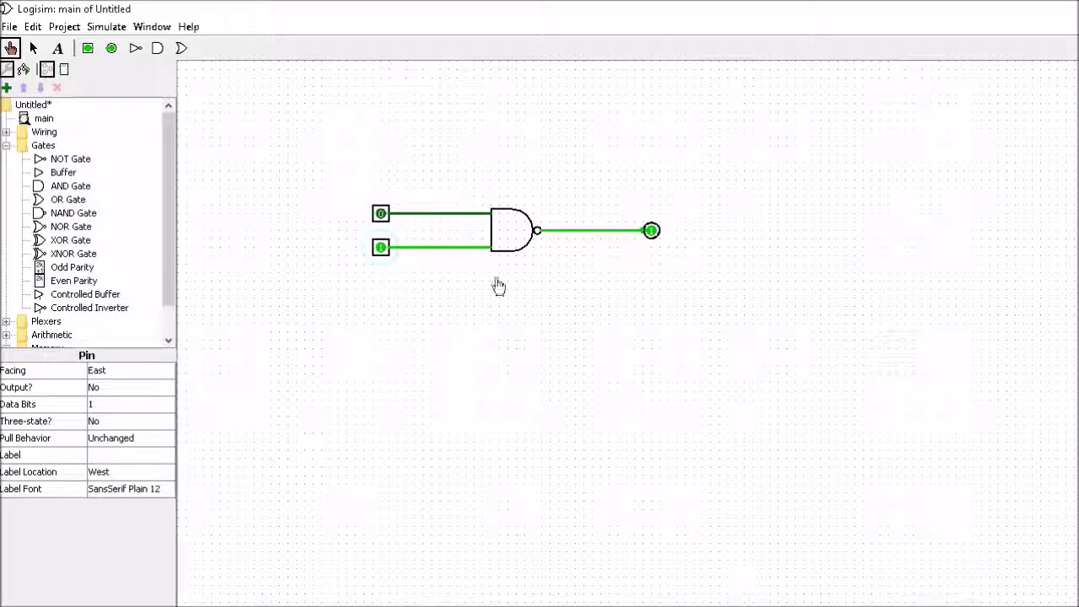
click(380, 248)
click(381, 215)
click(381, 248)
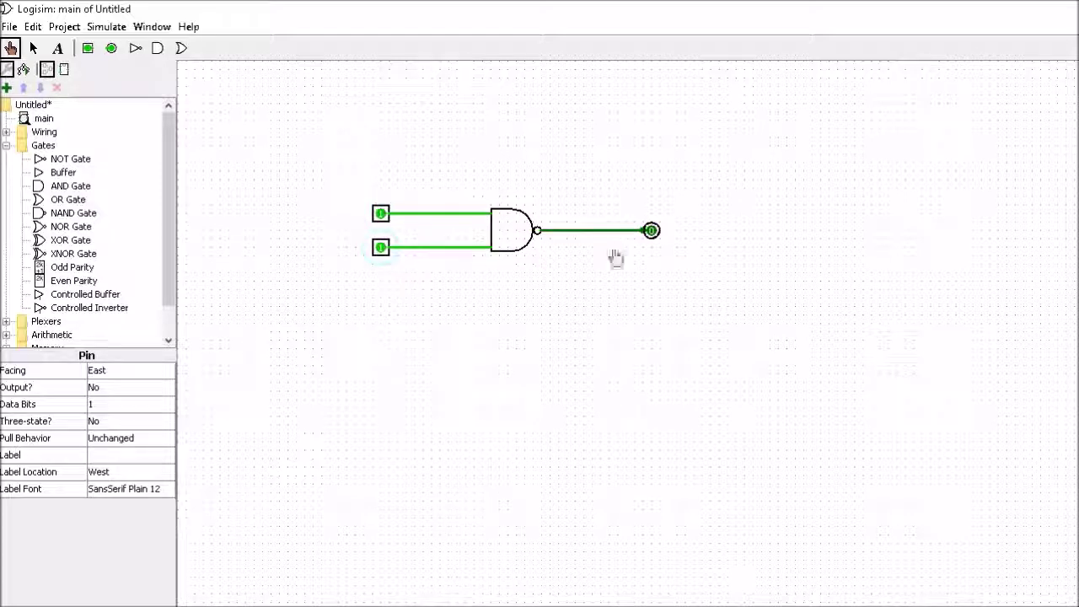
Analyze the NAND circuit, examine its truth table, and close the analysis
click(64, 26)
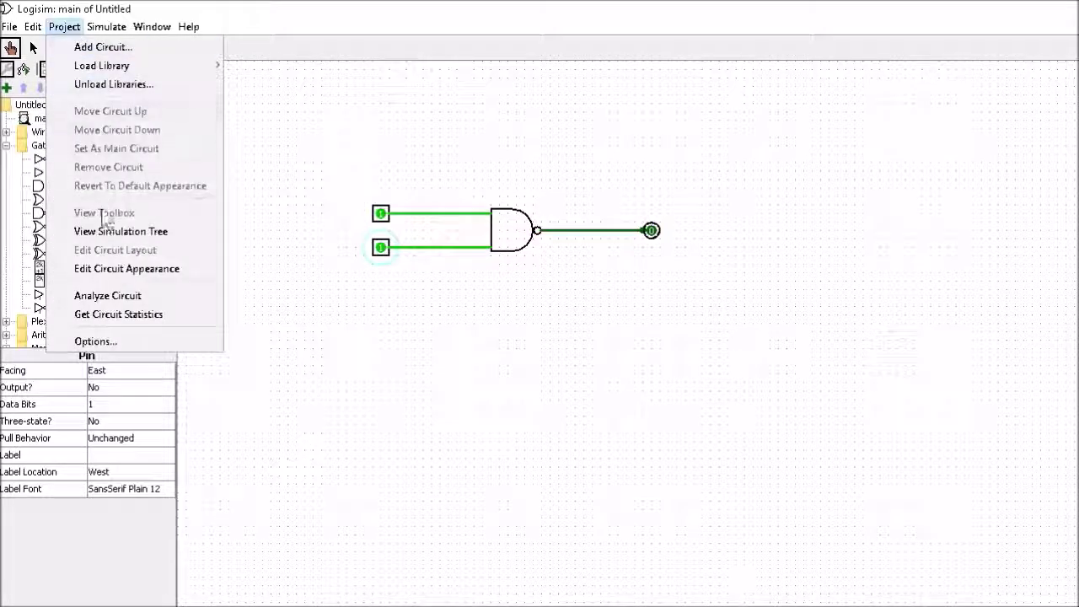
click(108, 295)
click(703, 135)
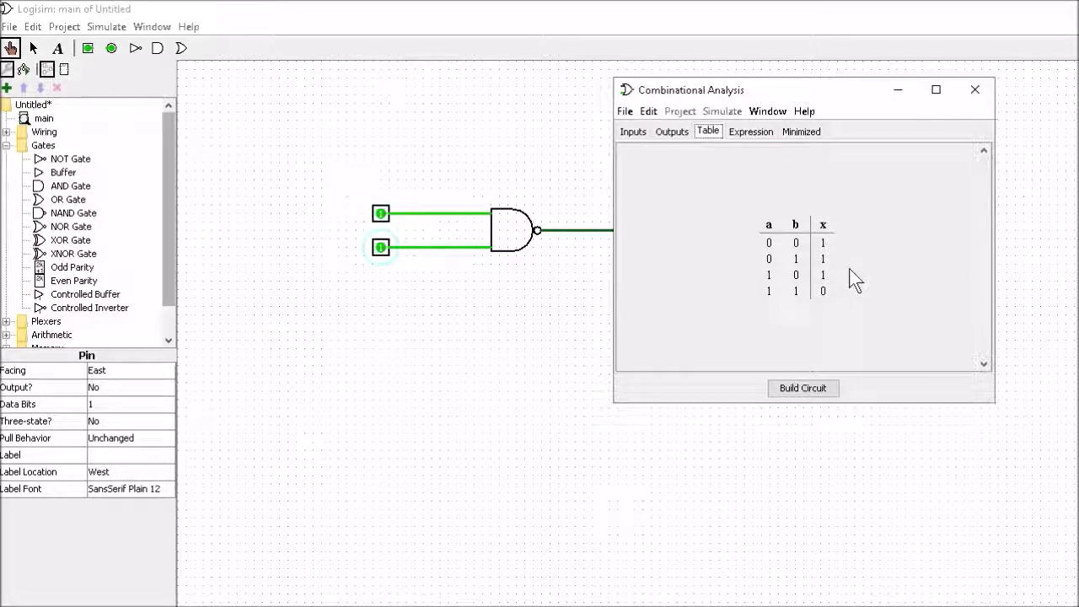
click(977, 89)
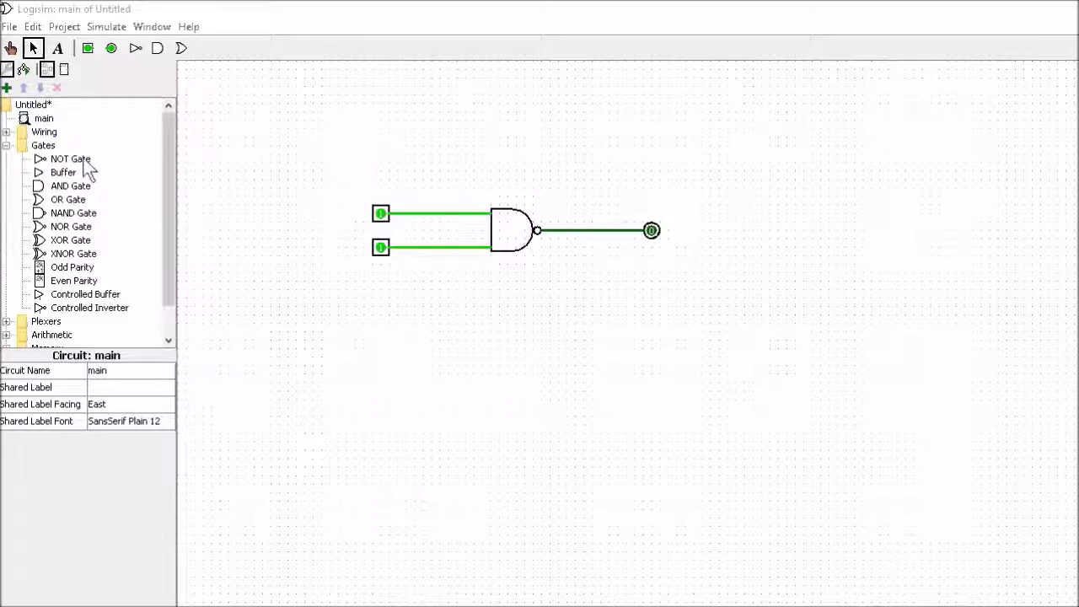
Reopen the circuit analysis to re-examine output x in the NAND truth table, and close it again
click(64, 26)
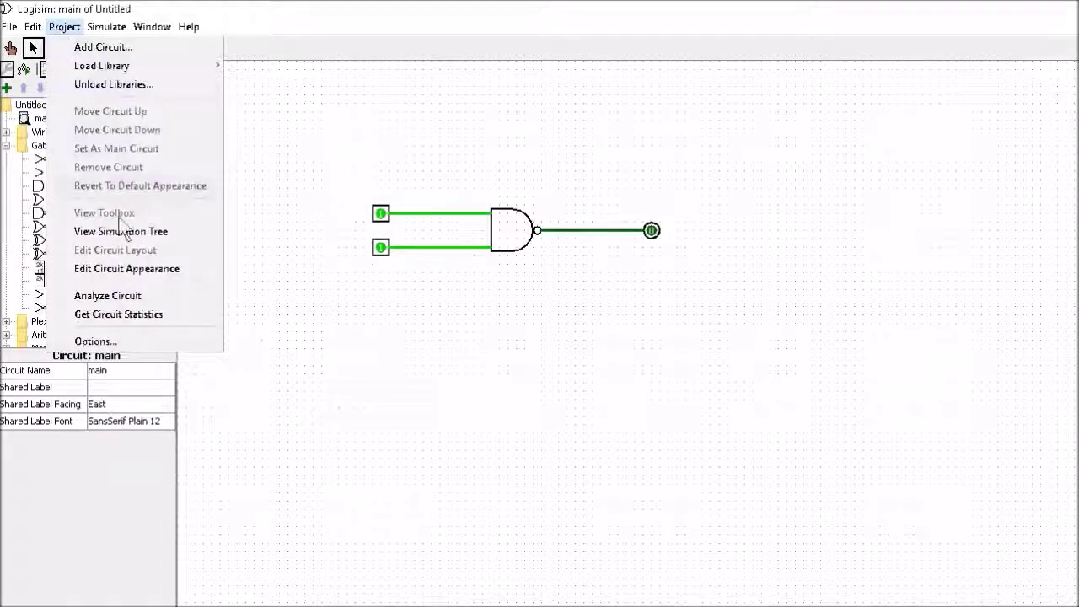
click(108, 301)
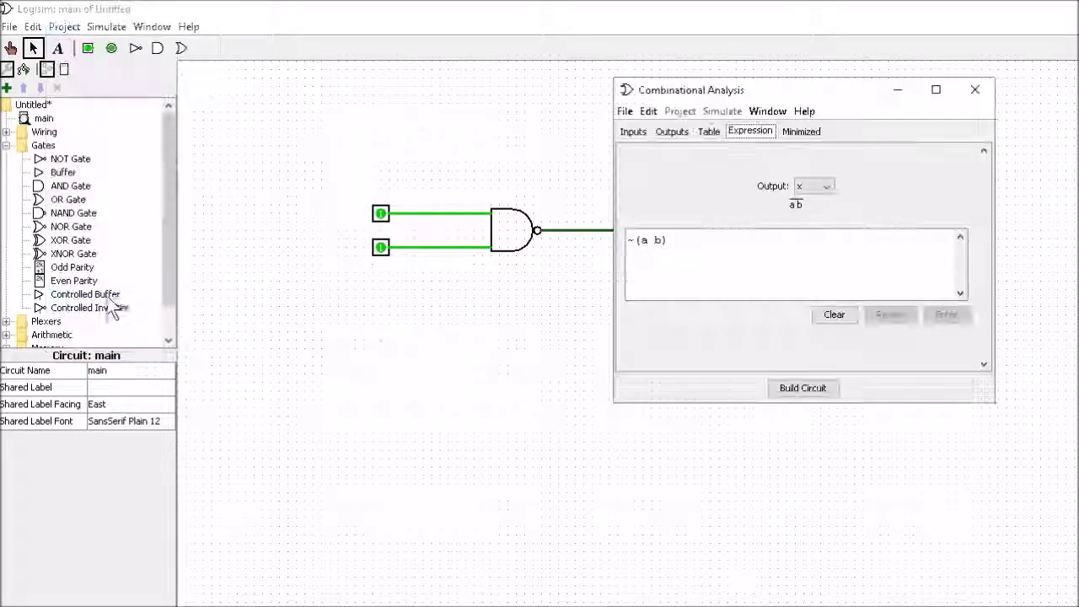
click(706, 132)
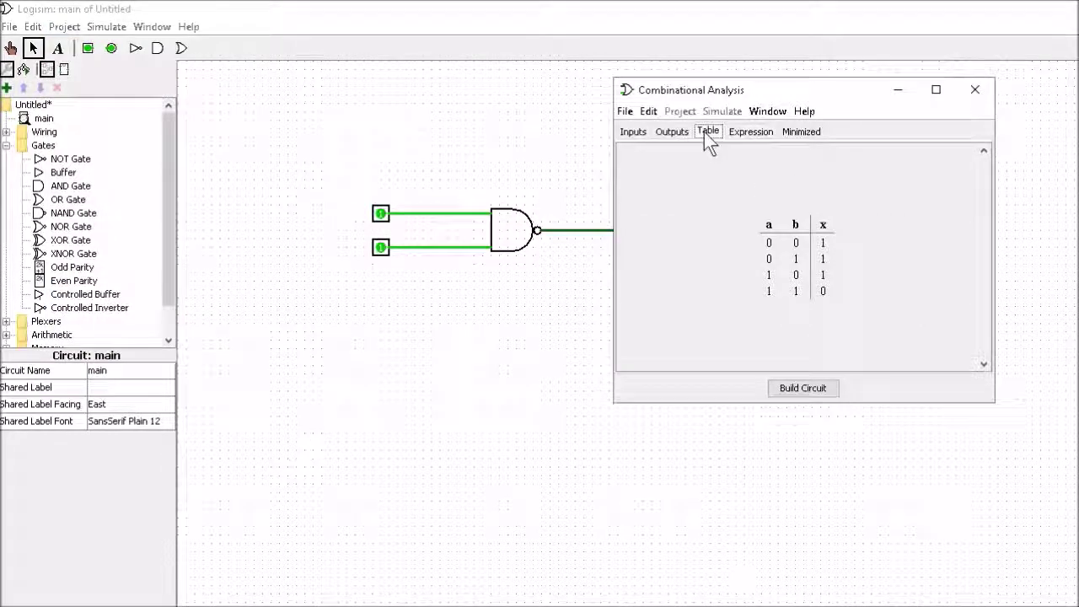
click(823, 290)
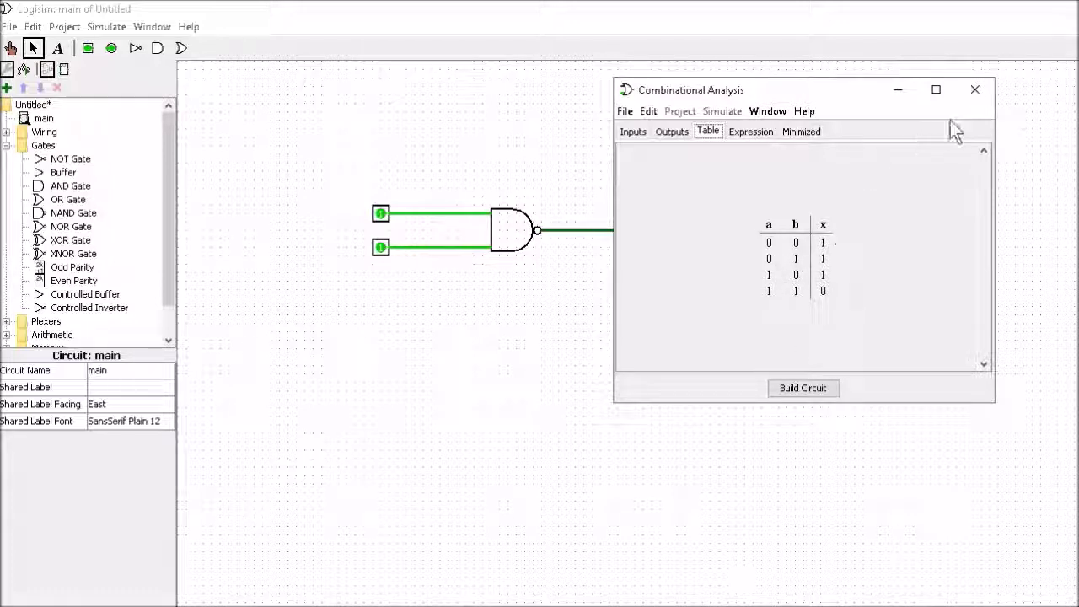
click(981, 93)
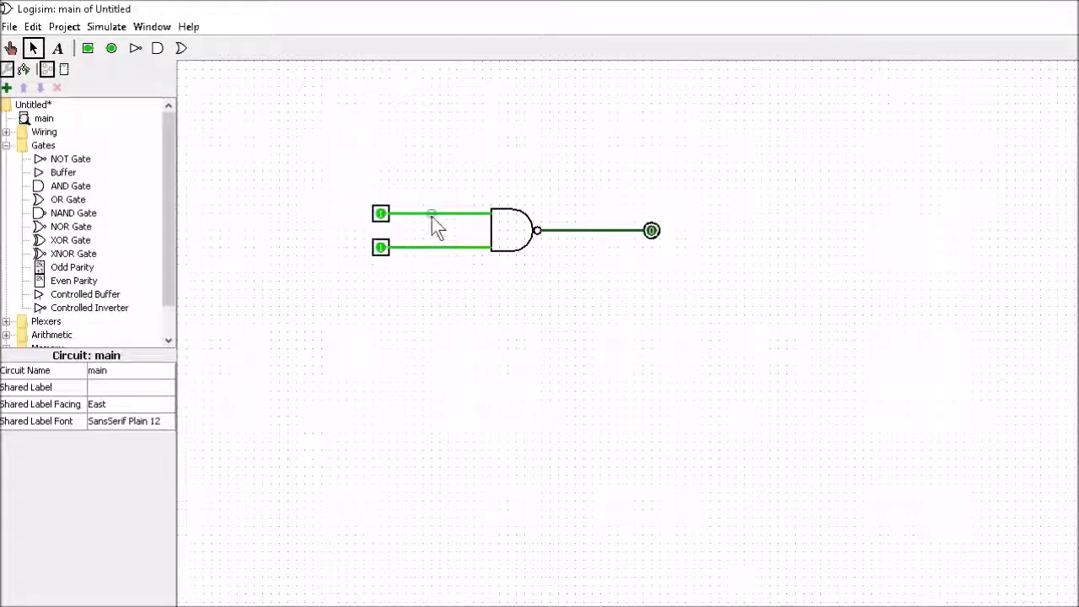
Join the two NAND input wires with a vertical wire, and delete the lower input pin with its leftover wire segment
drag(432, 215, 432, 247)
click(382, 249)
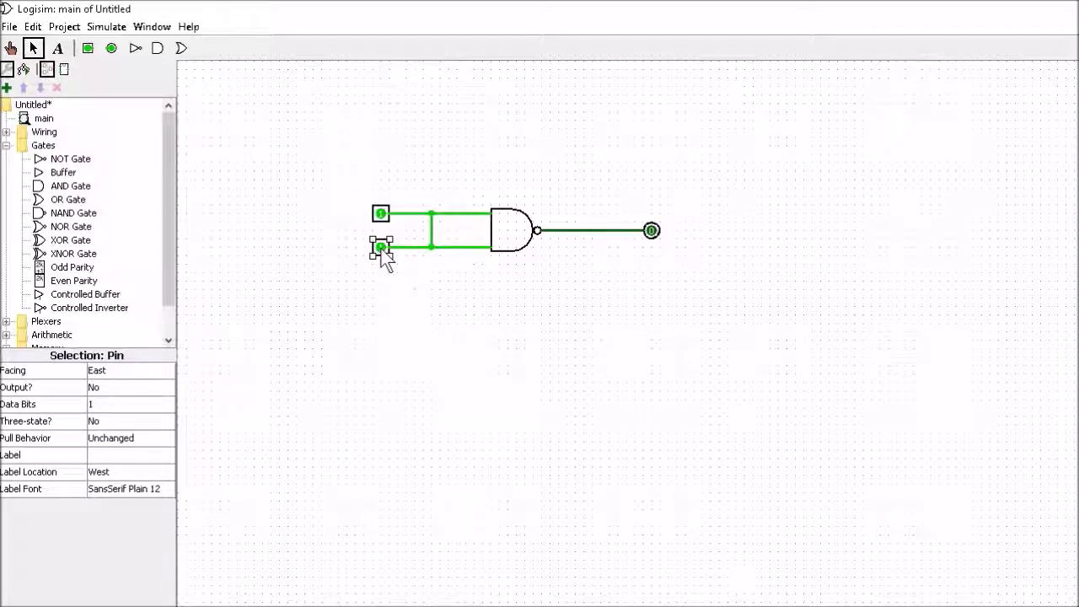
key(Delete)
click(403, 247)
key(Delete)
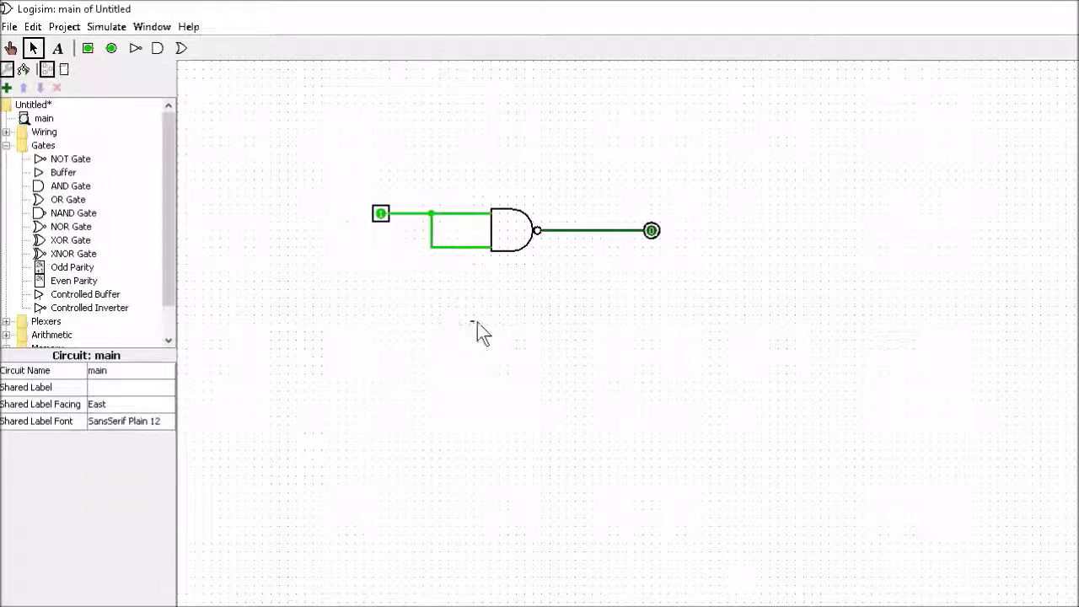
Toggle the single input pin to 0, and analyze the joined-input NAND circuit to view its truth table
click(11, 48)
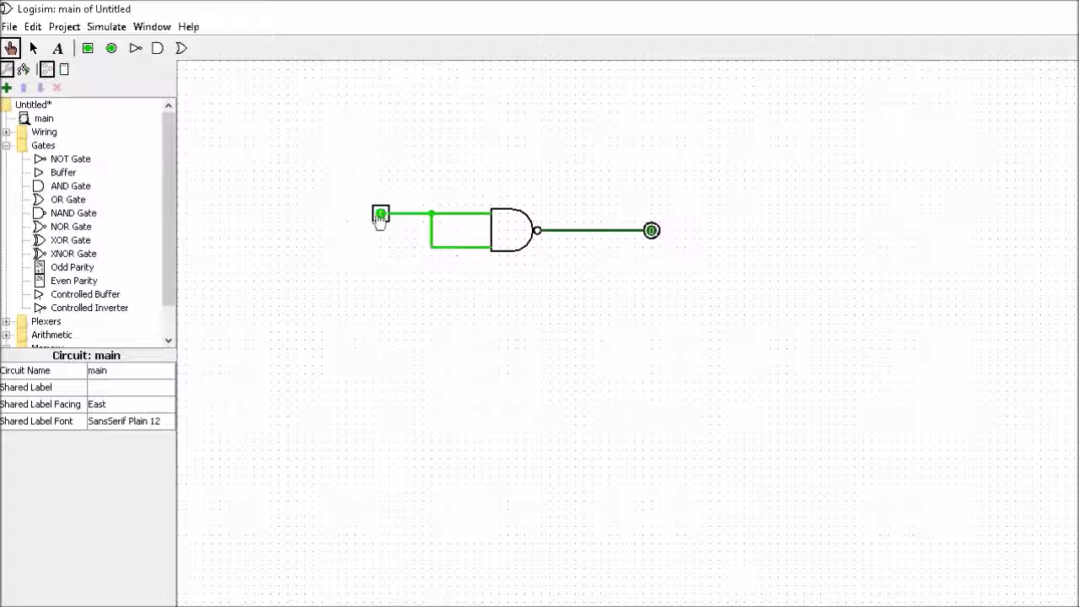
click(380, 215)
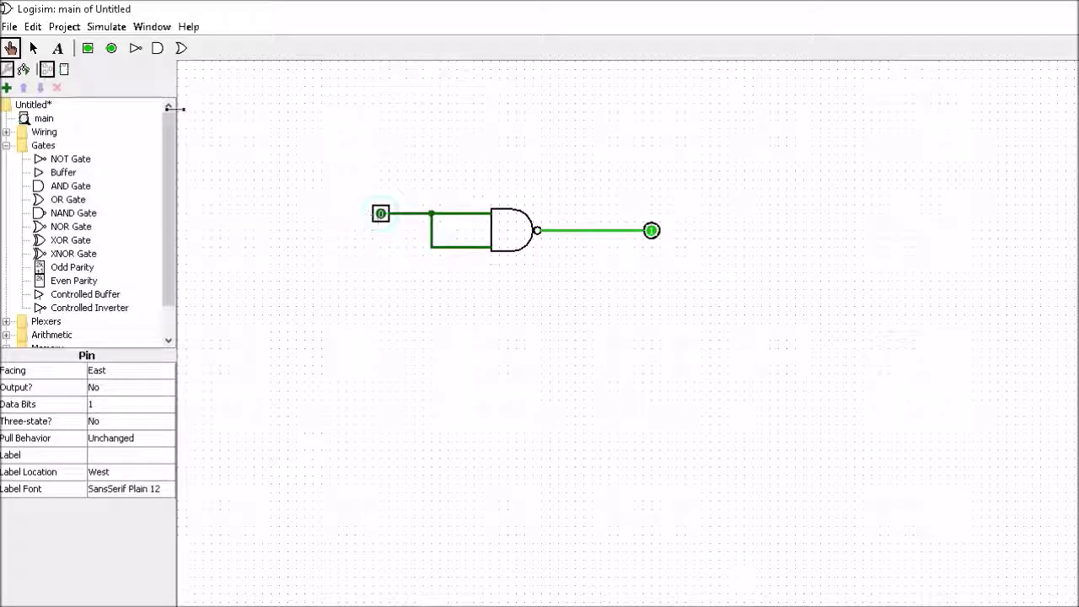
click(64, 26)
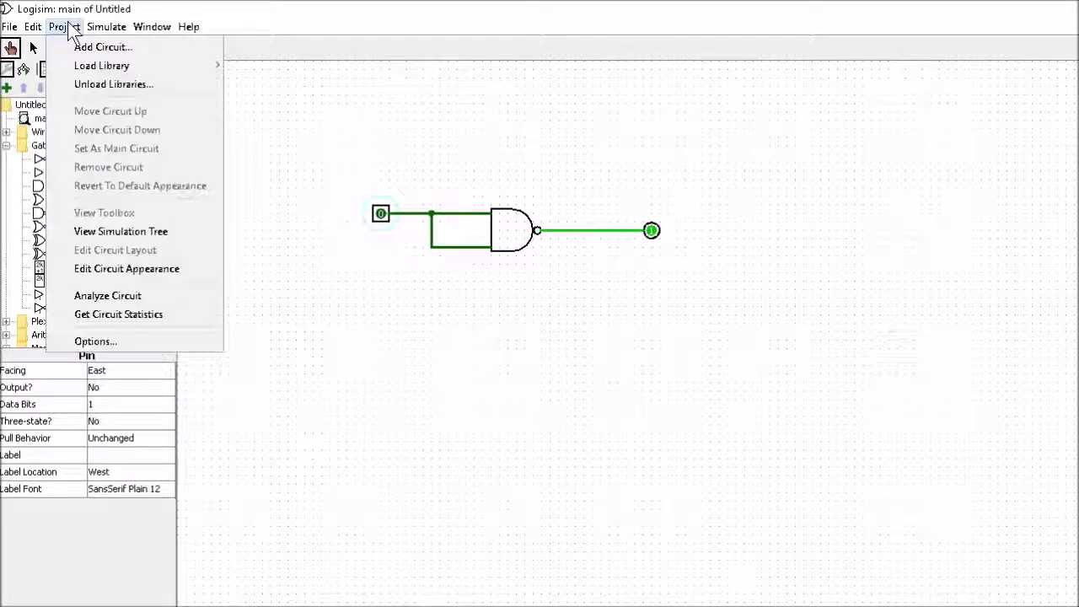
click(103, 301)
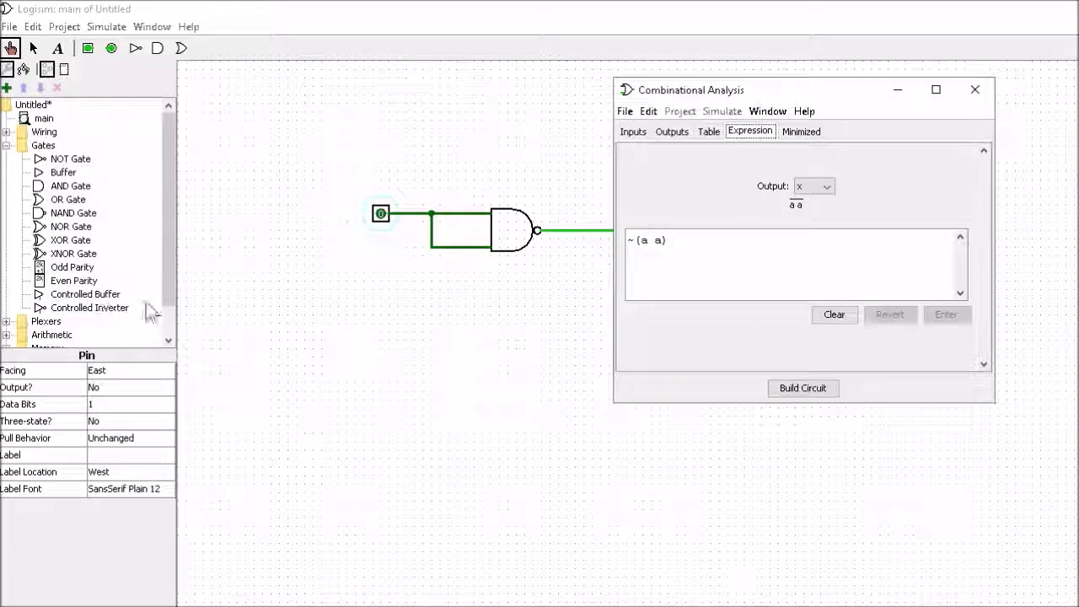
click(707, 131)
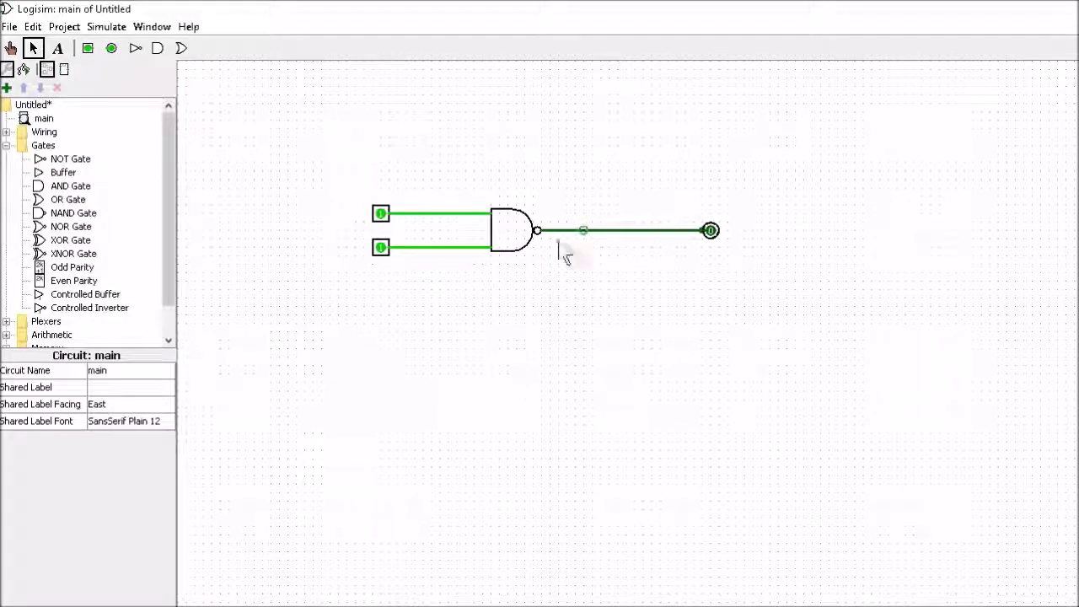
Delete the wire between the NAND gate and the output pin, and place a duplicate of the NAND gate in the gap
click(621, 231)
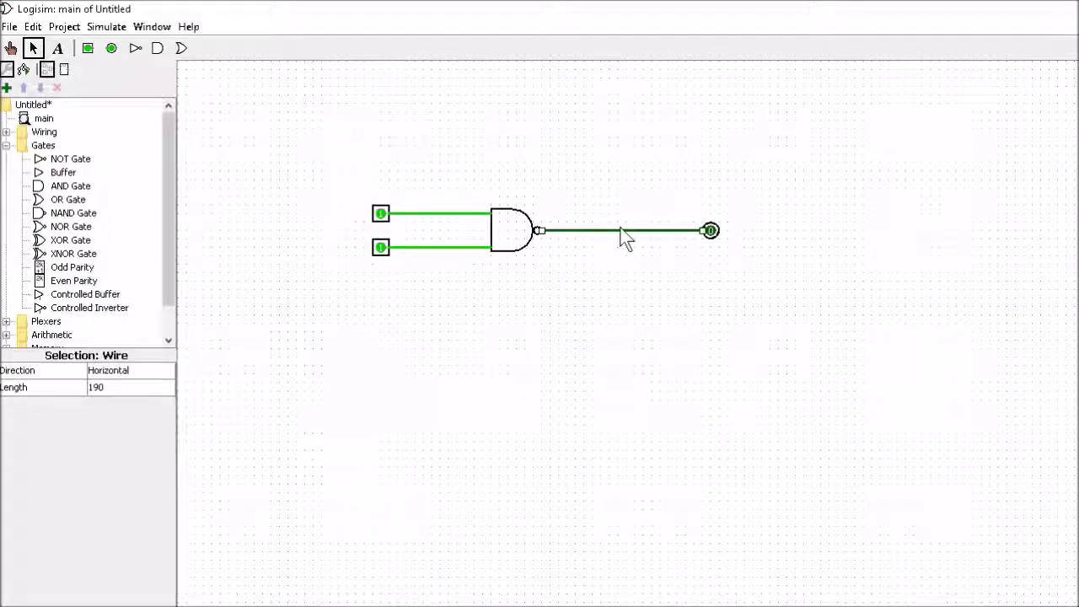
key(Delete)
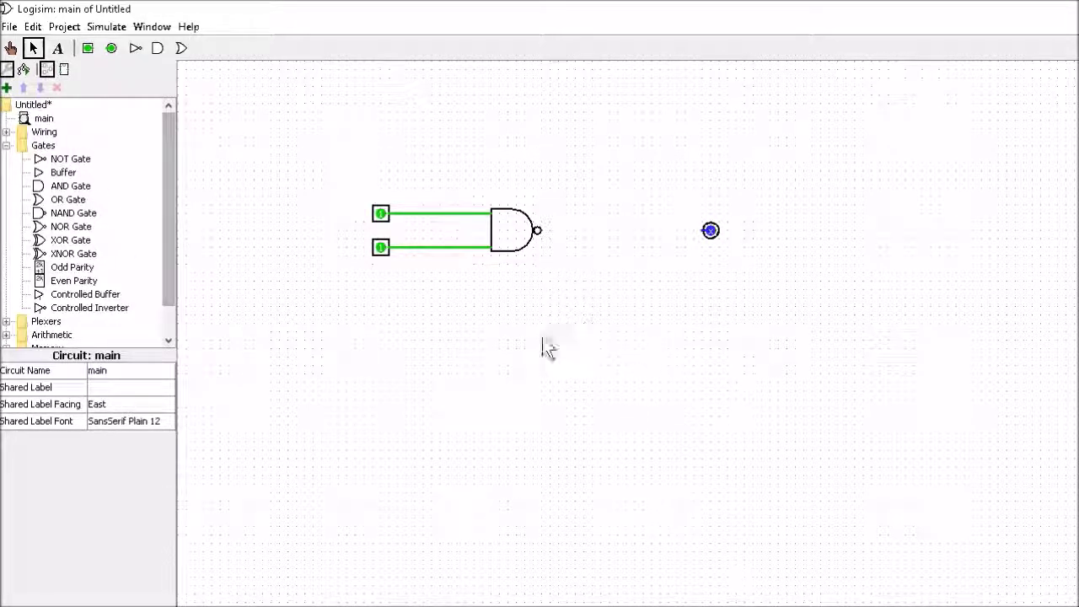
click(520, 240)
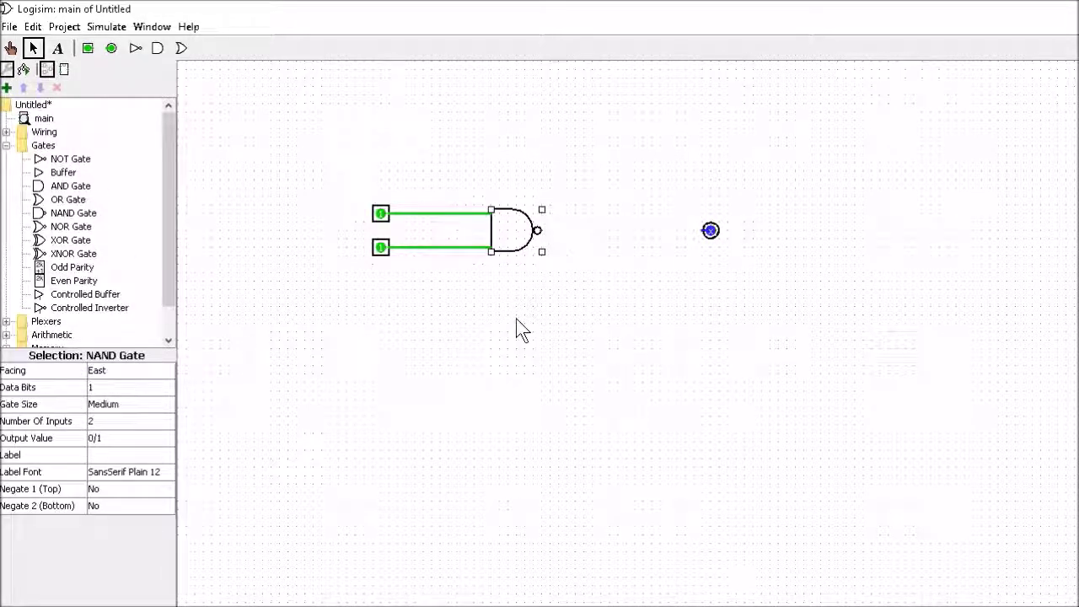
key(ctrl+d)
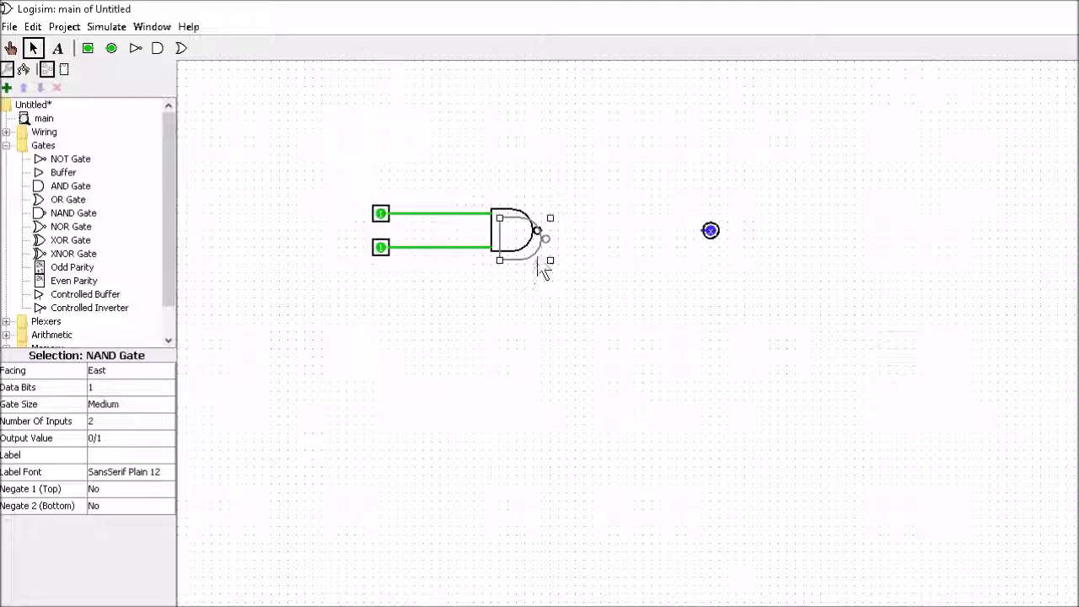
drag(532, 246, 637, 253)
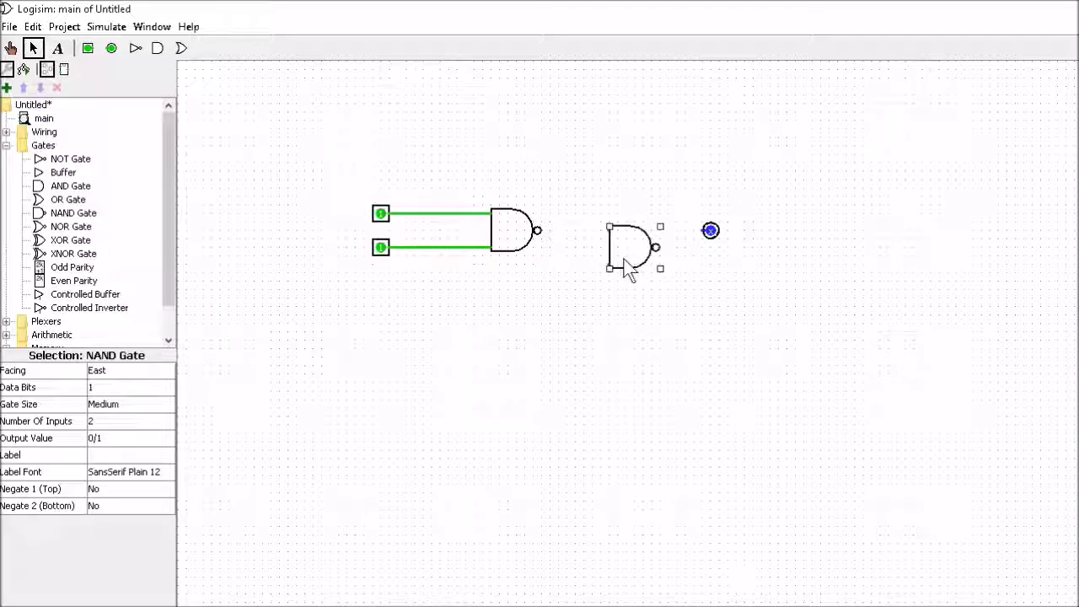
Wire the first NAND's output to both inputs of the second NAND, and connect the second's output to the output pin aligned with it
drag(544, 231, 609, 264)
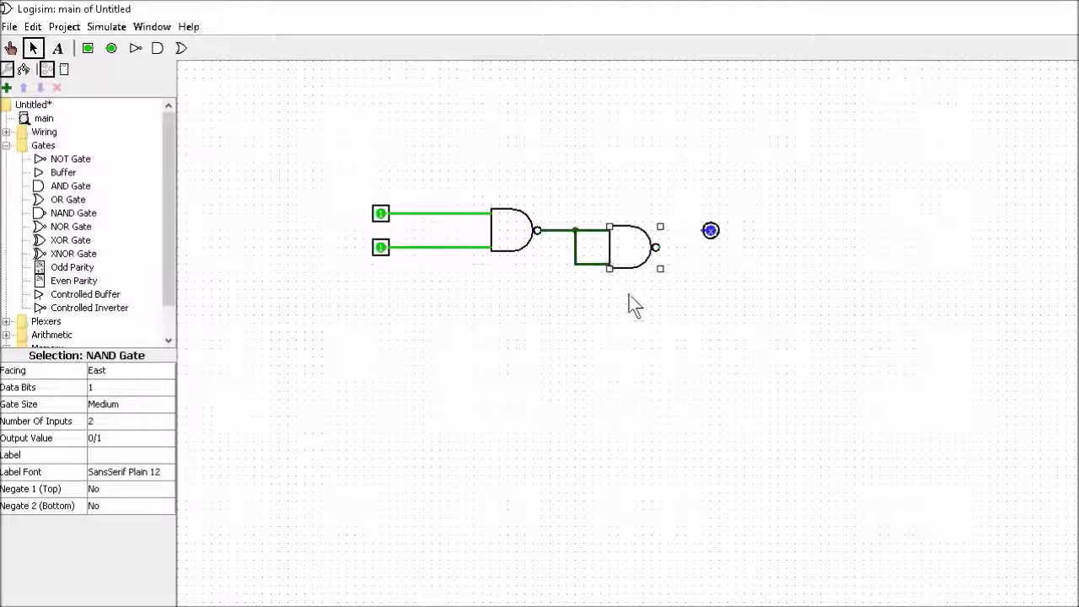
drag(712, 232, 718, 259)
click(712, 233)
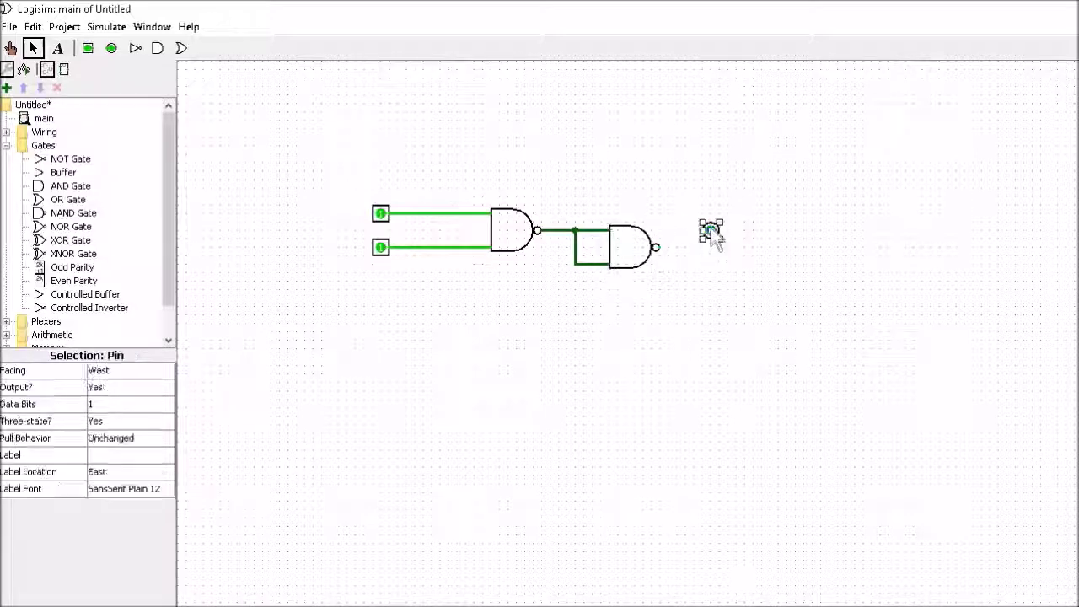
drag(712, 229, 655, 248)
click(550, 384)
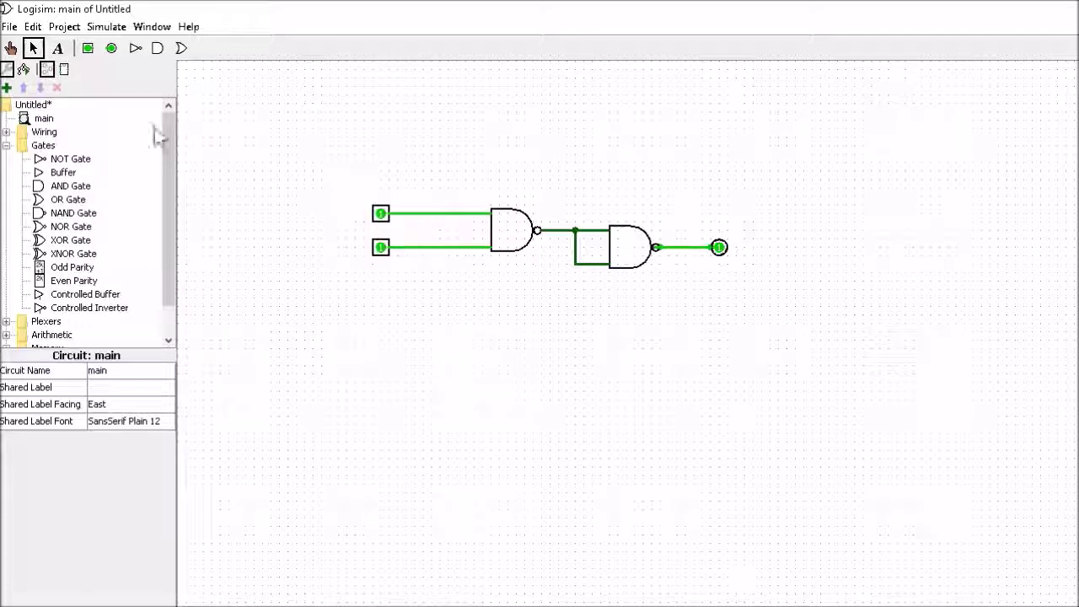
Test the two-NAND circuit by toggling the input pins through the combinations 0-0, 1-0, 0-1 and 1-1
click(10, 48)
click(378, 215)
click(380, 248)
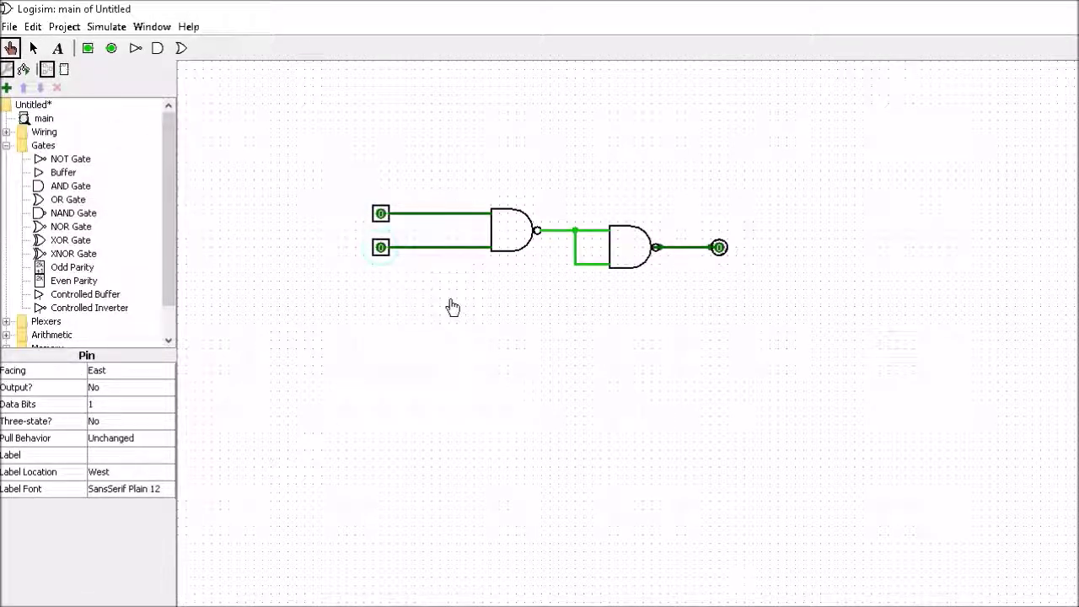
click(381, 216)
click(381, 216)
click(381, 247)
click(381, 216)
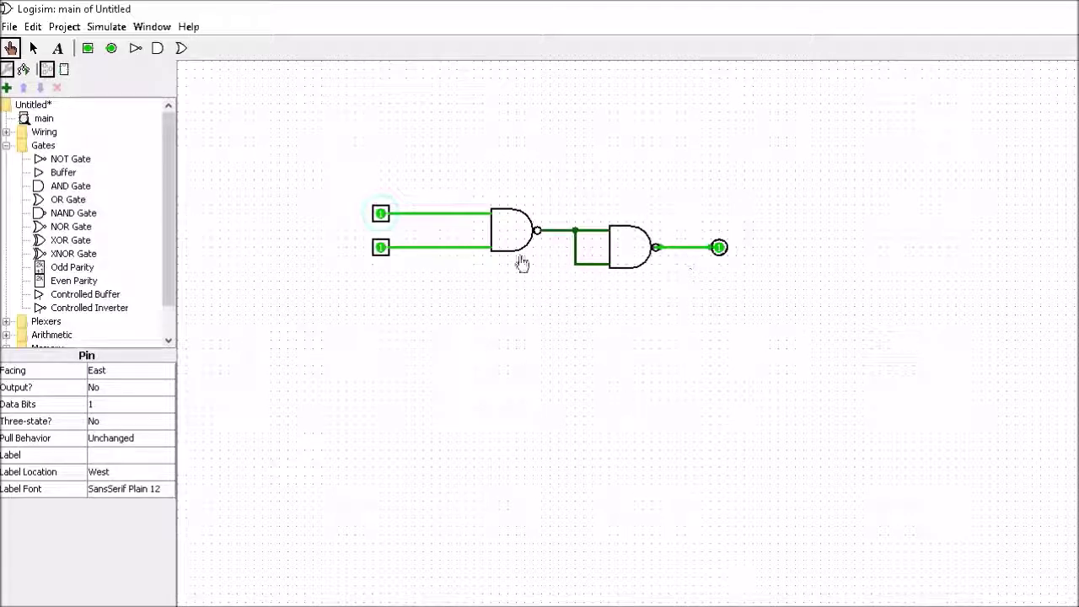
Analyze the two-NAND circuit and examine its truth table
click(64, 26)
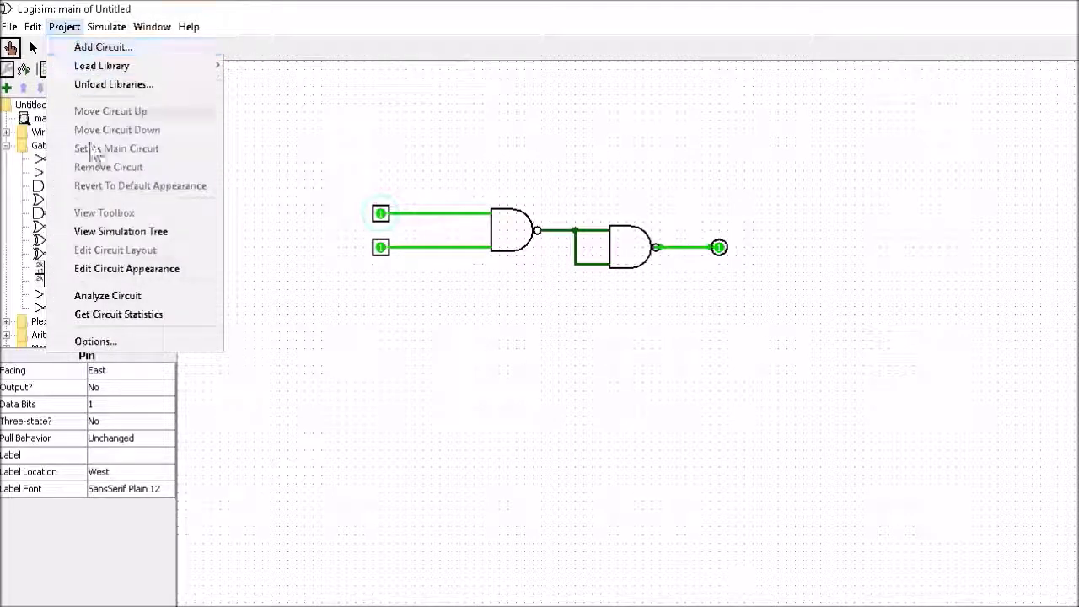
click(127, 296)
click(706, 133)
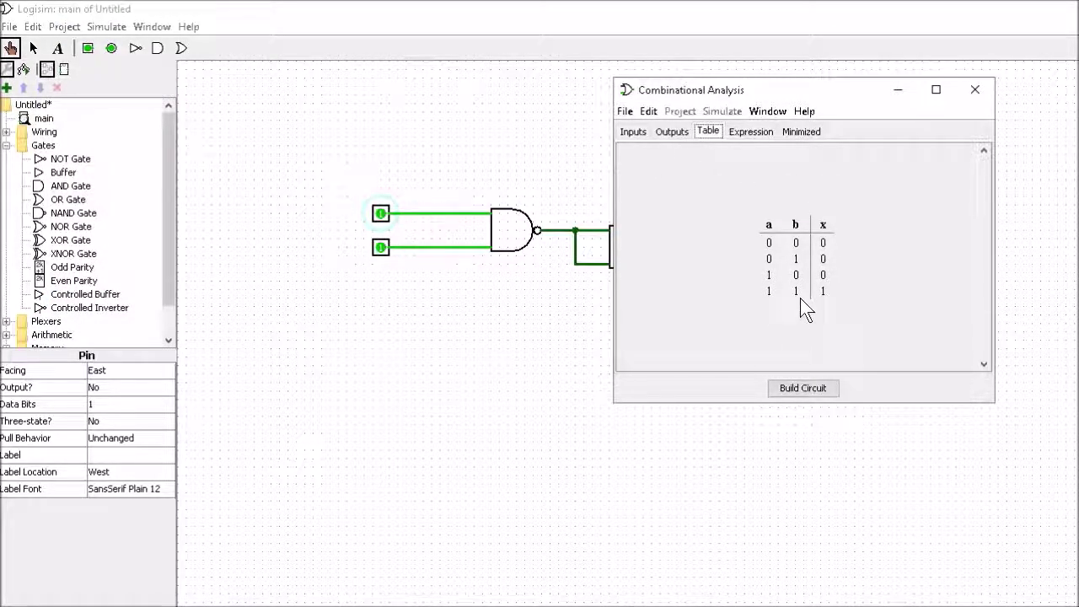
Close the truth table and test the three-NAND circuit by toggling the input pins through 0-0, 1-0, 0-1 and 1-1
click(986, 94)
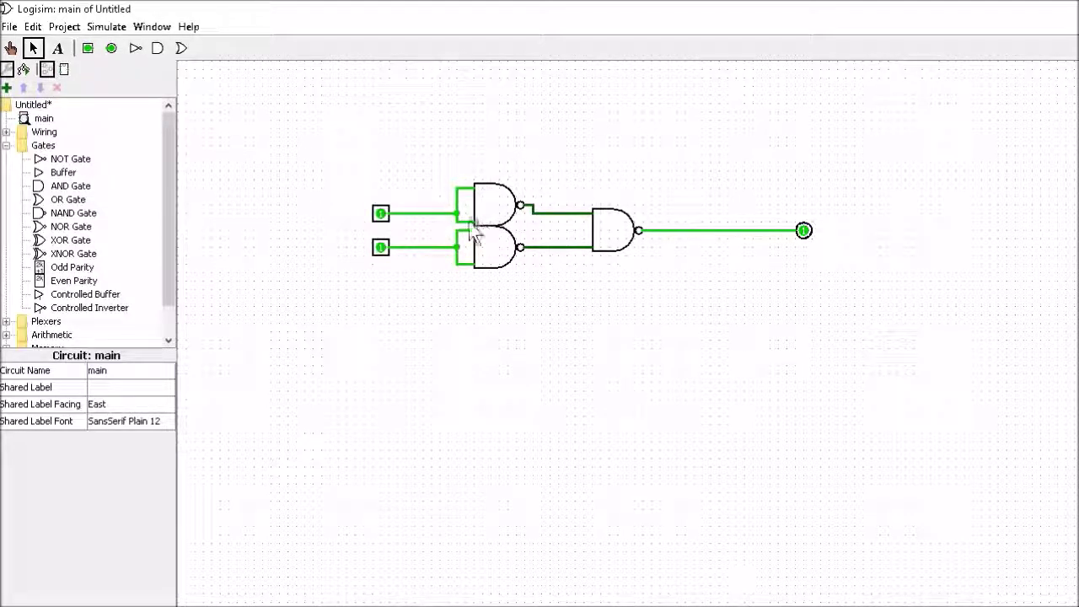
drag(475, 237, 474, 230)
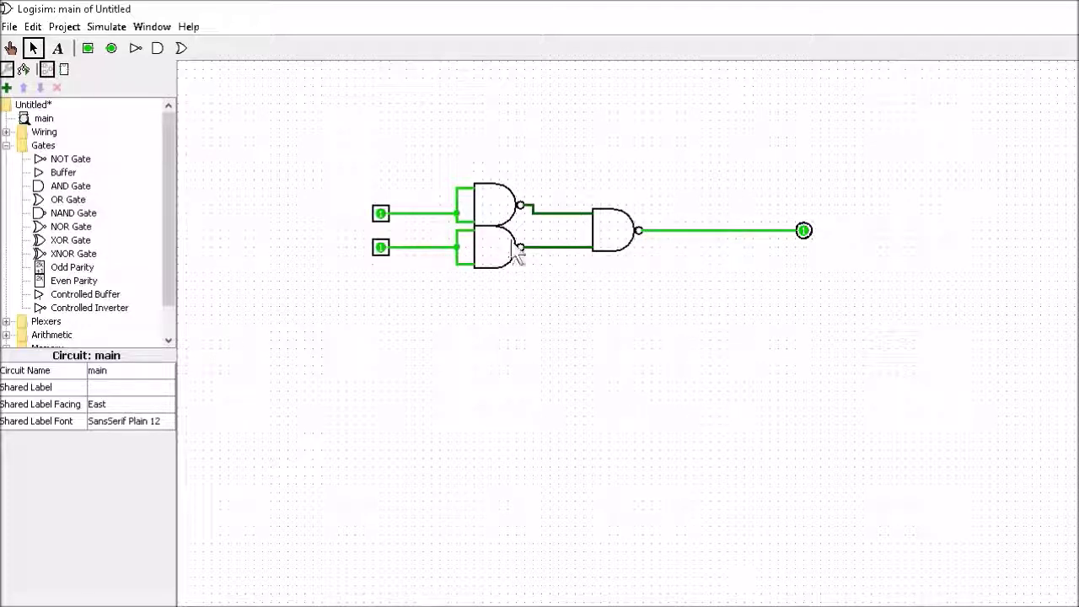
click(66, 160)
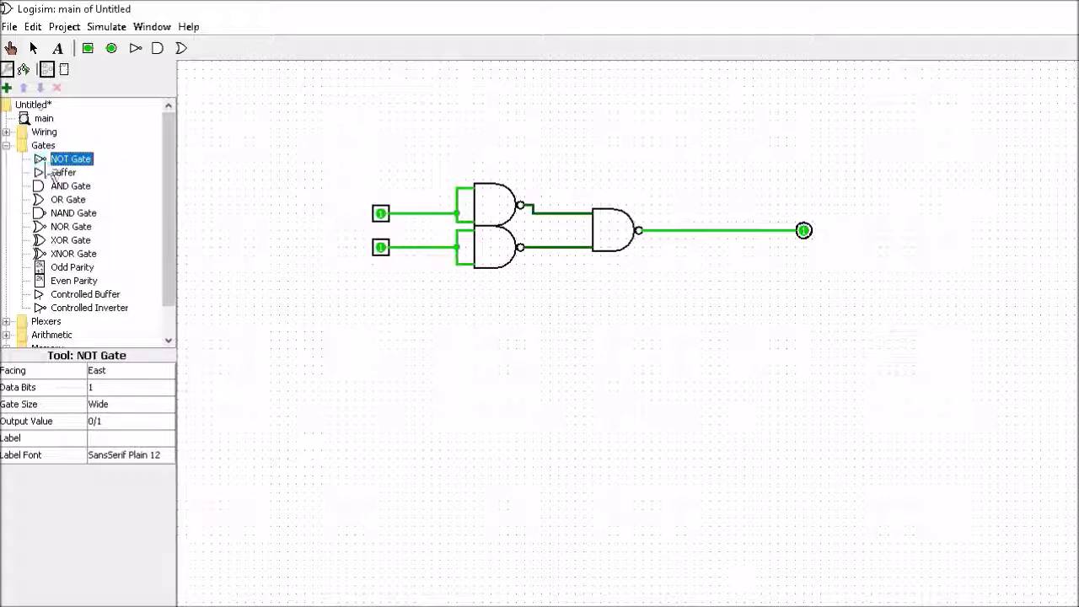
click(11, 48)
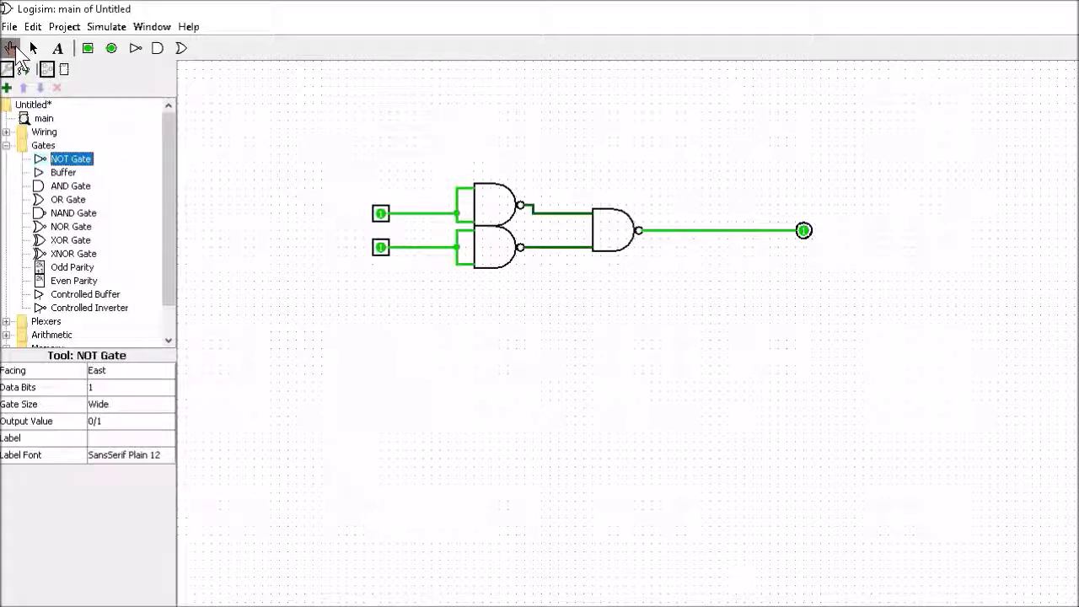
click(380, 221)
click(381, 217)
click(380, 247)
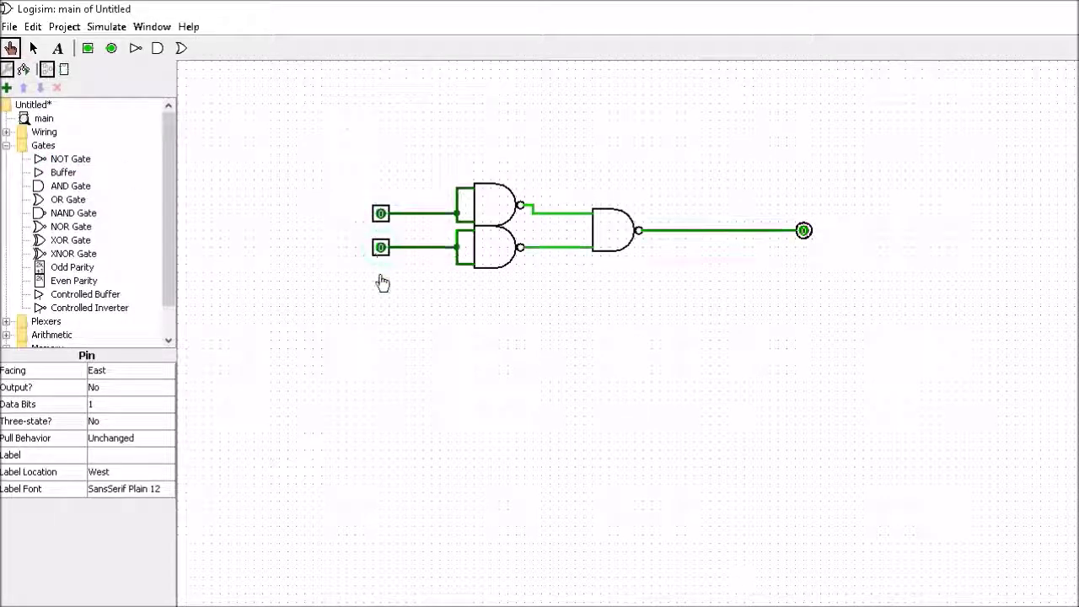
click(381, 216)
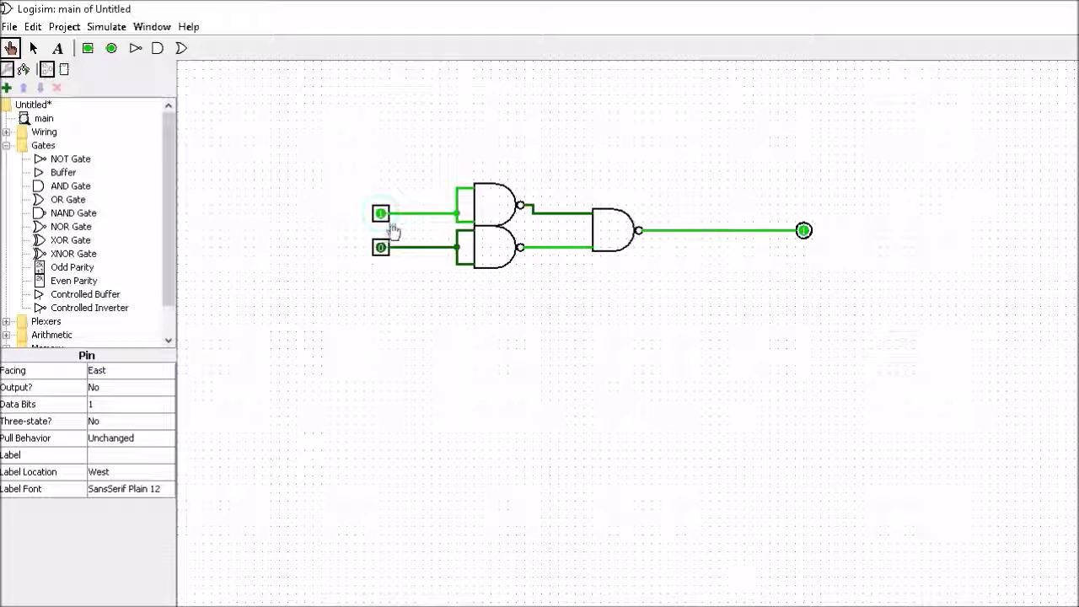
click(381, 215)
click(380, 249)
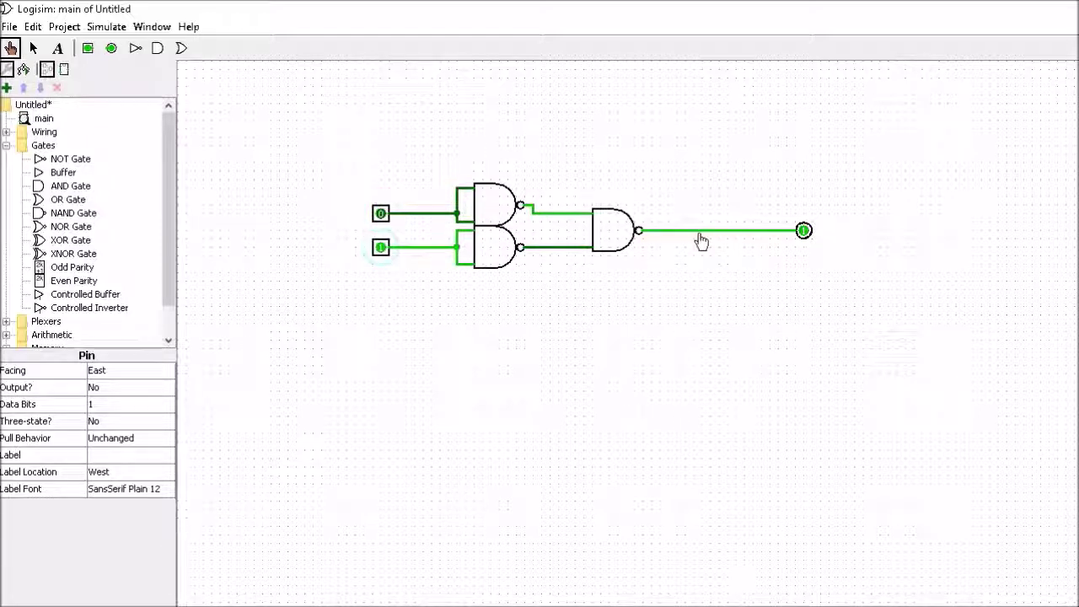
click(381, 215)
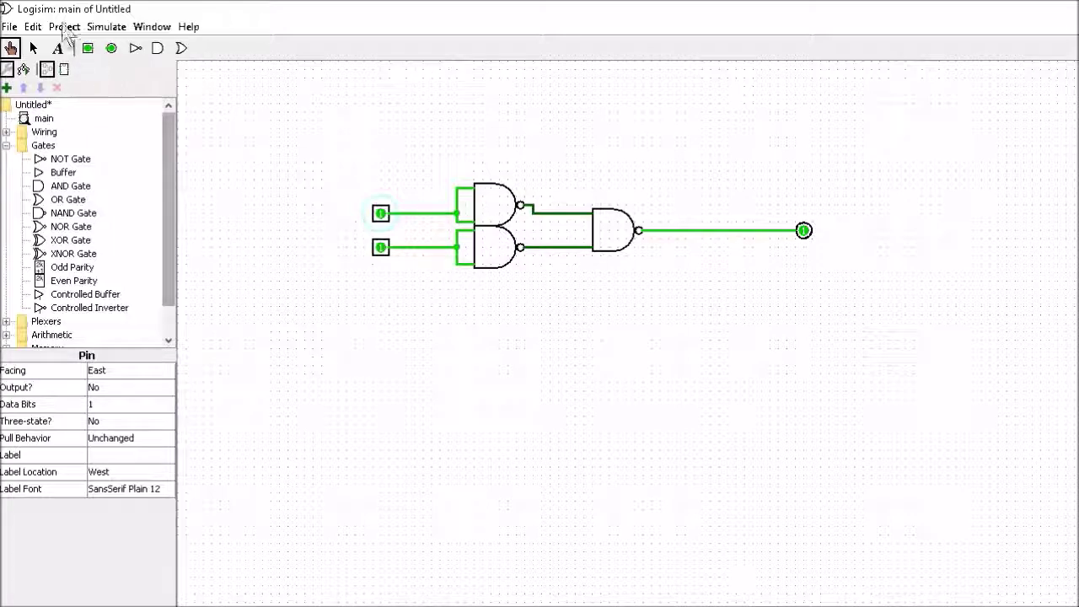
Analyze the three-NAND circuit, examine its truth table and close the analysis
click(64, 27)
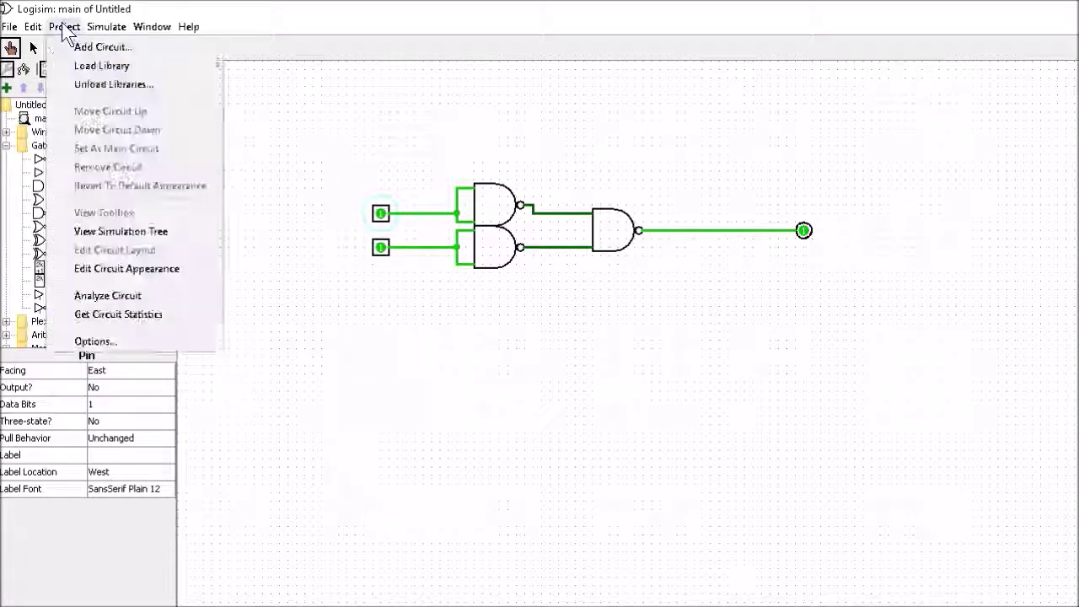
click(83, 297)
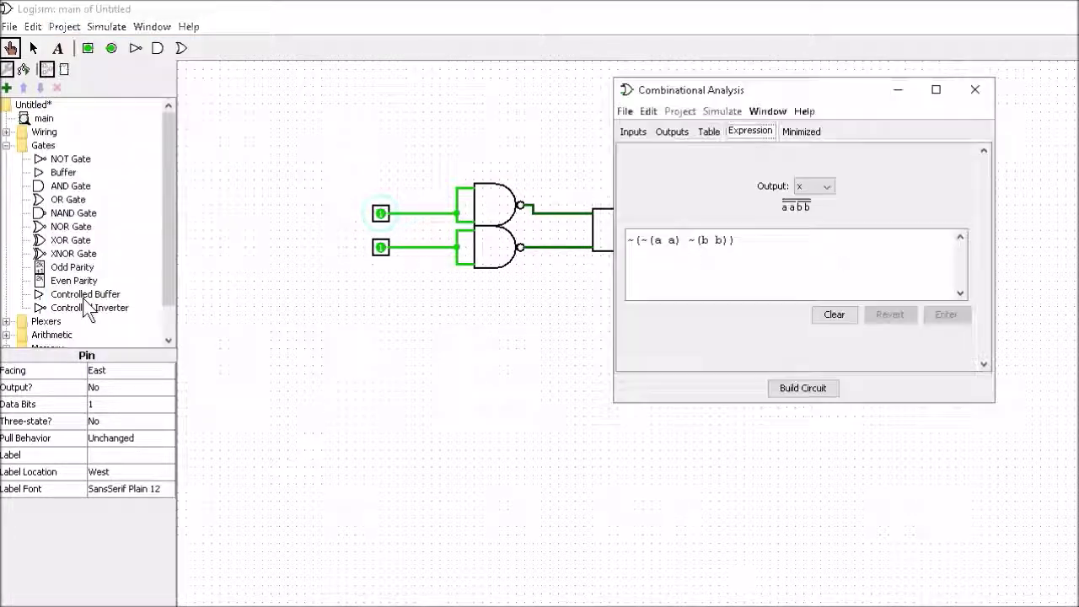
click(707, 131)
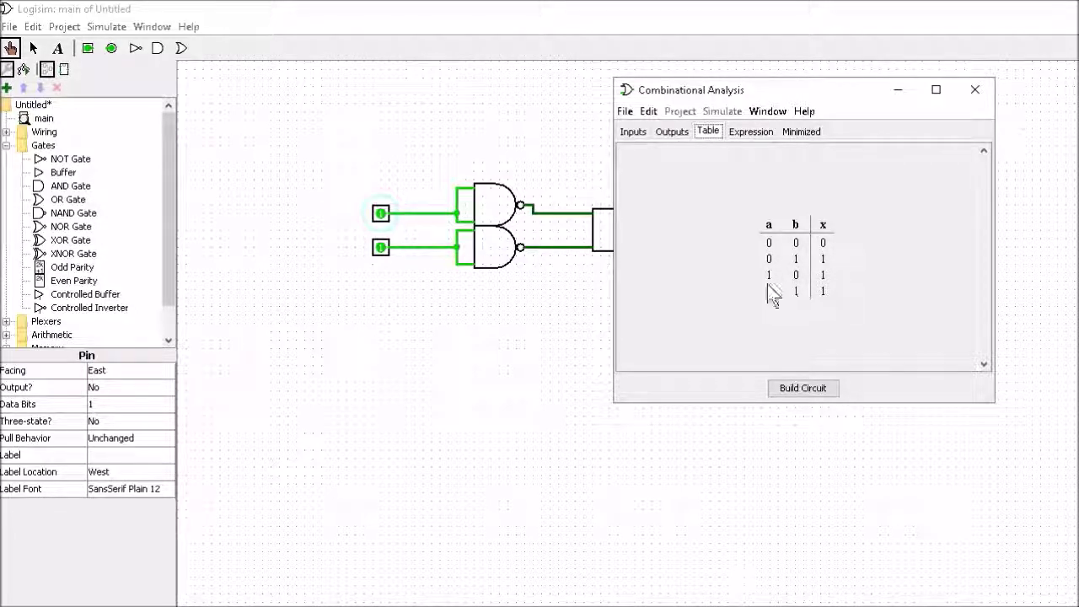
click(974, 89)
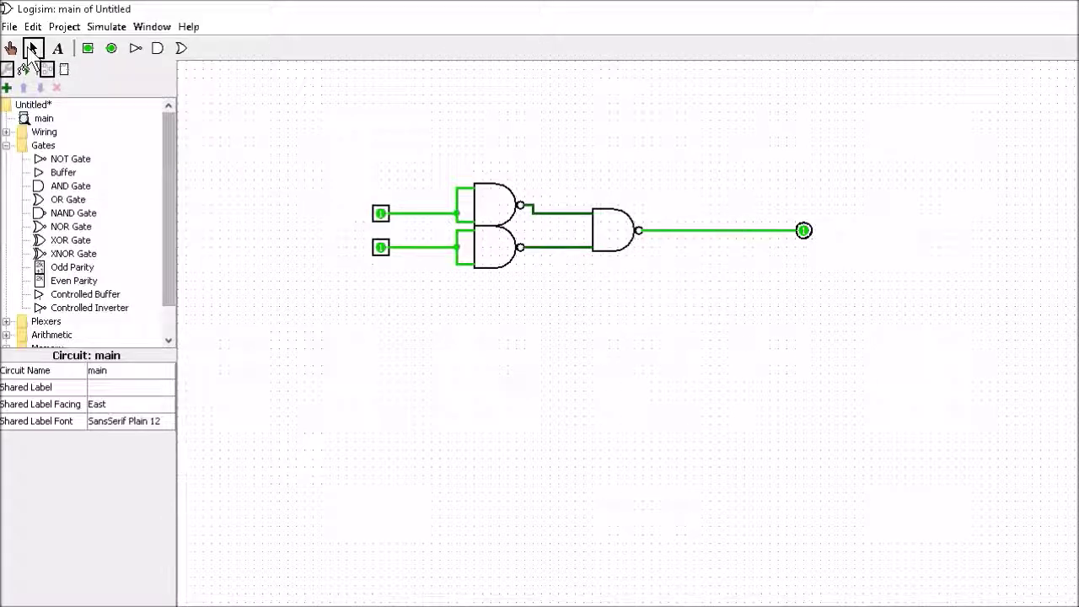
Replace the wire between the final NAND and the output pin with a NOT gate wired to both
click(685, 230)
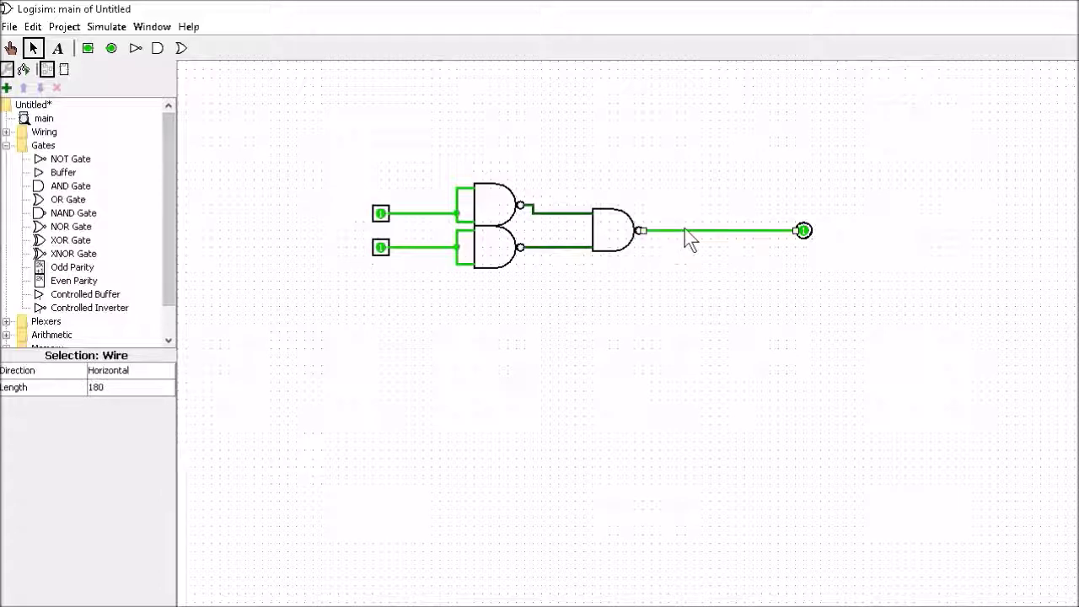
key(Delete)
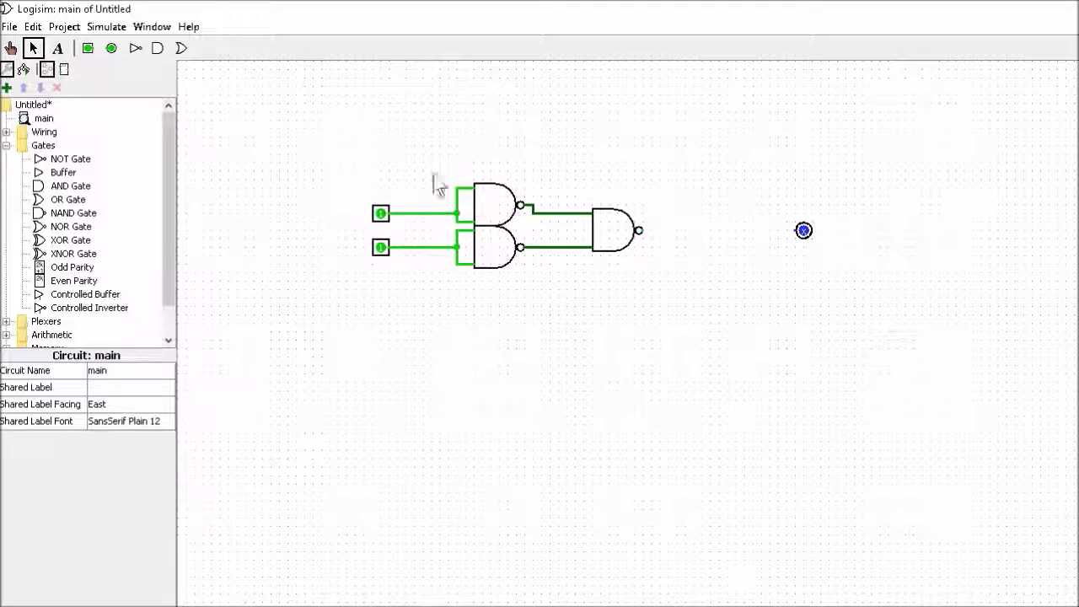
click(61, 160)
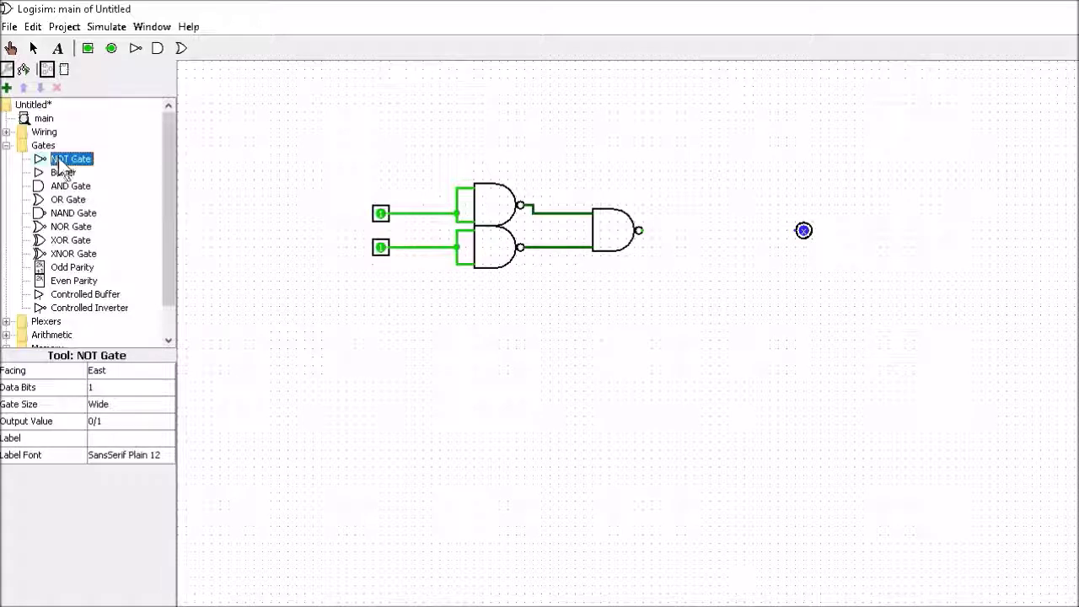
click(733, 233)
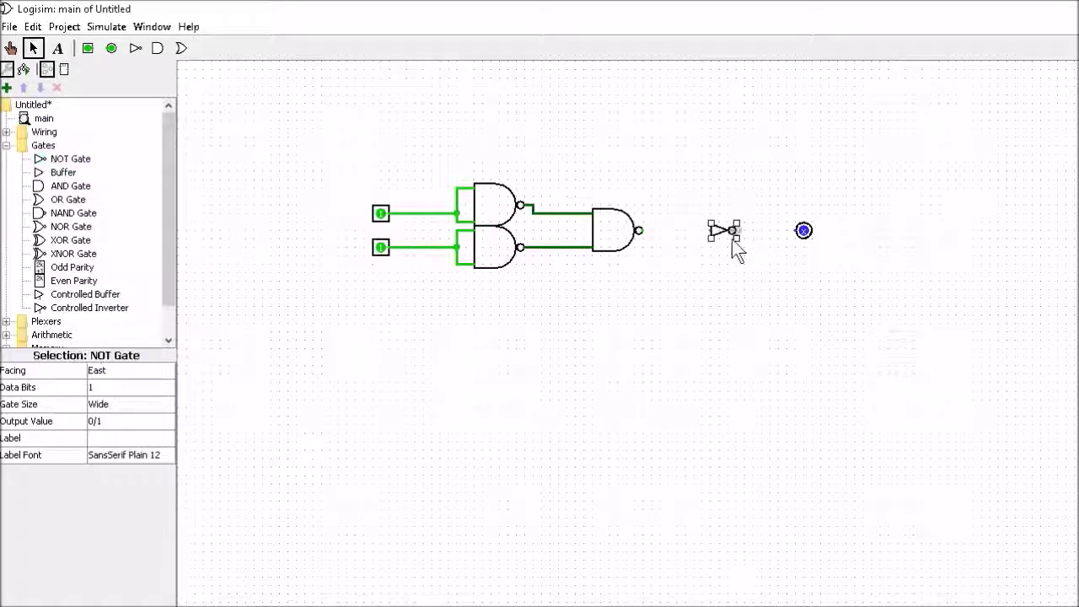
drag(733, 240, 803, 232)
drag(709, 233, 639, 233)
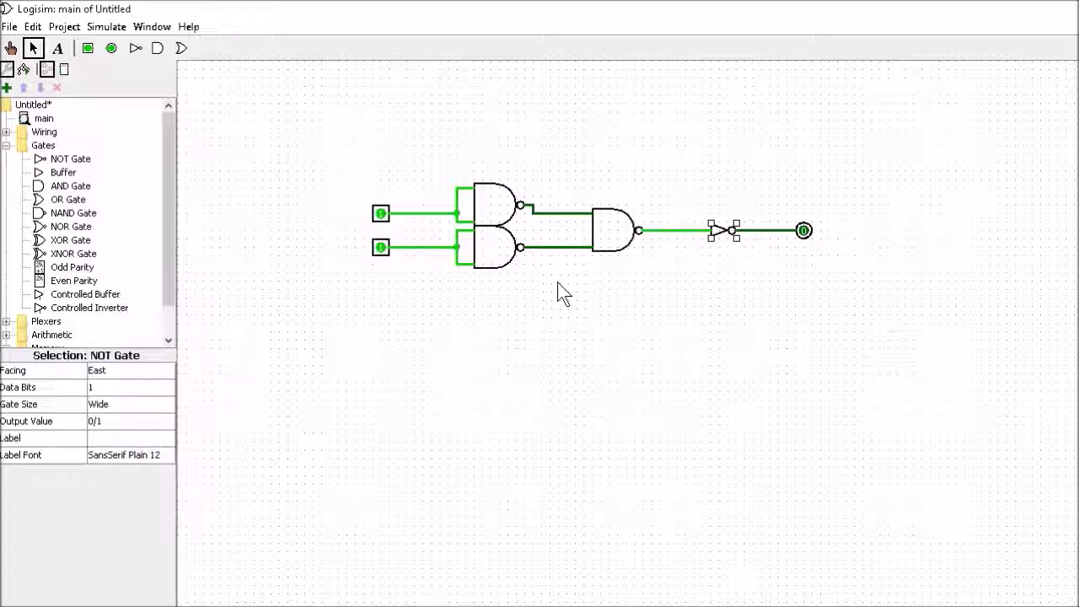
Test the three-NAND circuit with the inverted output by toggling the input pins through 0-0, 1-0, 0-1 and 1-1
click(10, 48)
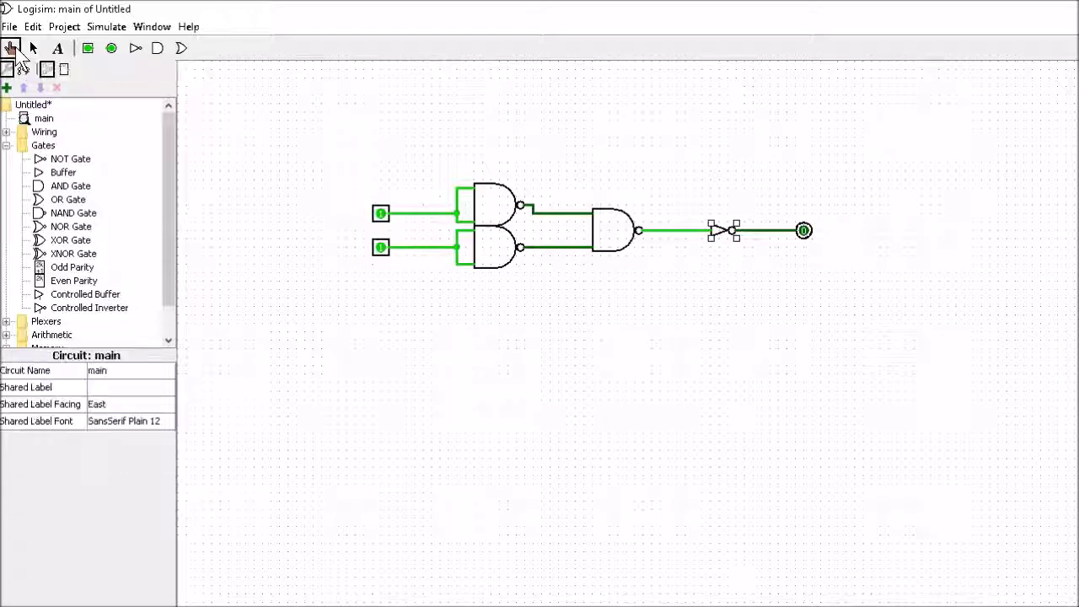
click(380, 215)
click(379, 247)
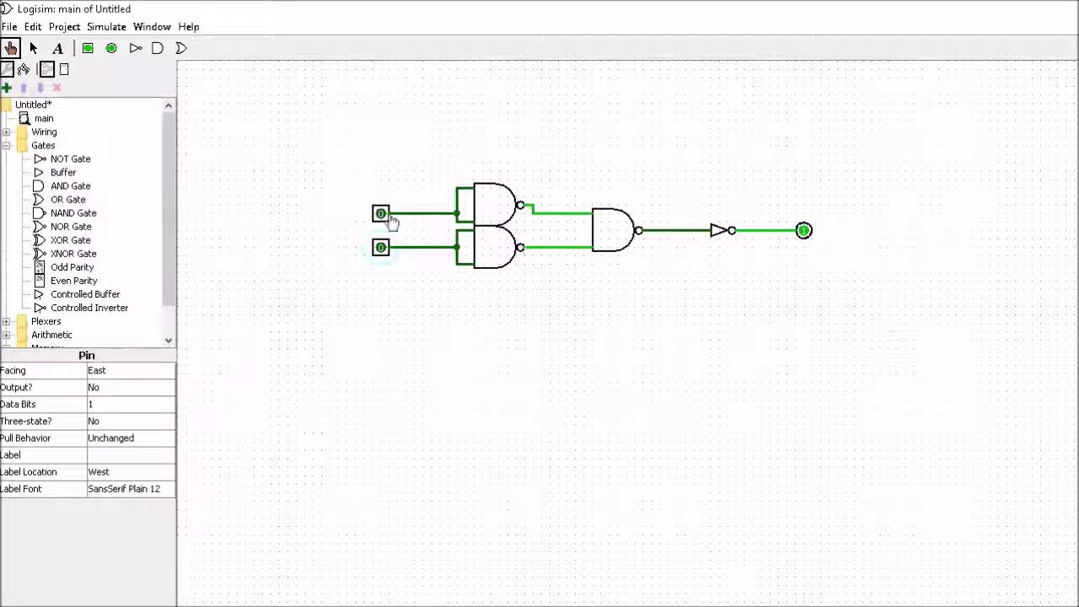
click(381, 216)
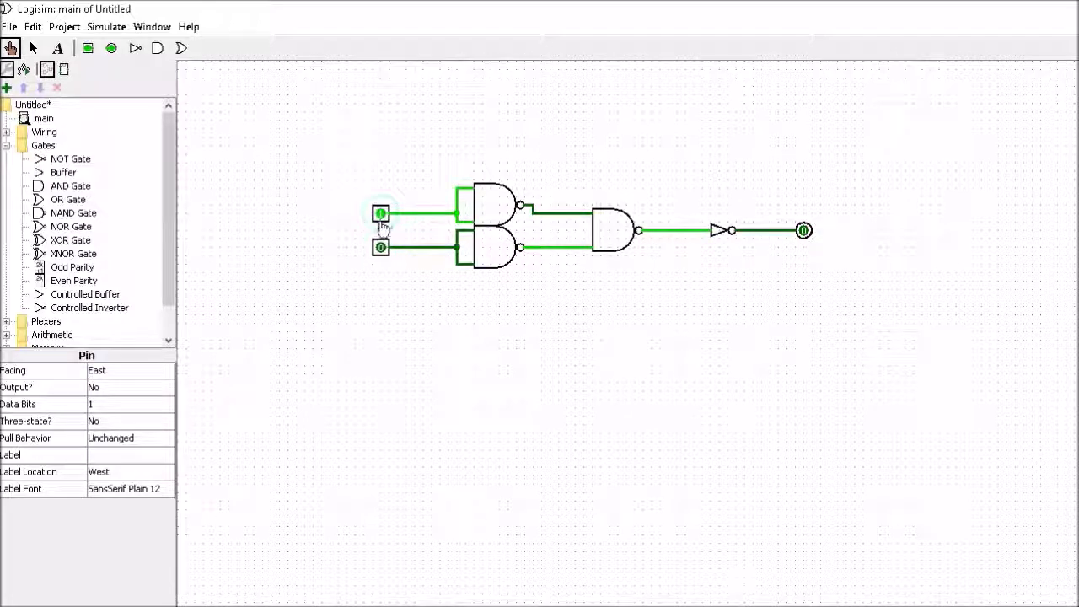
click(381, 218)
click(382, 252)
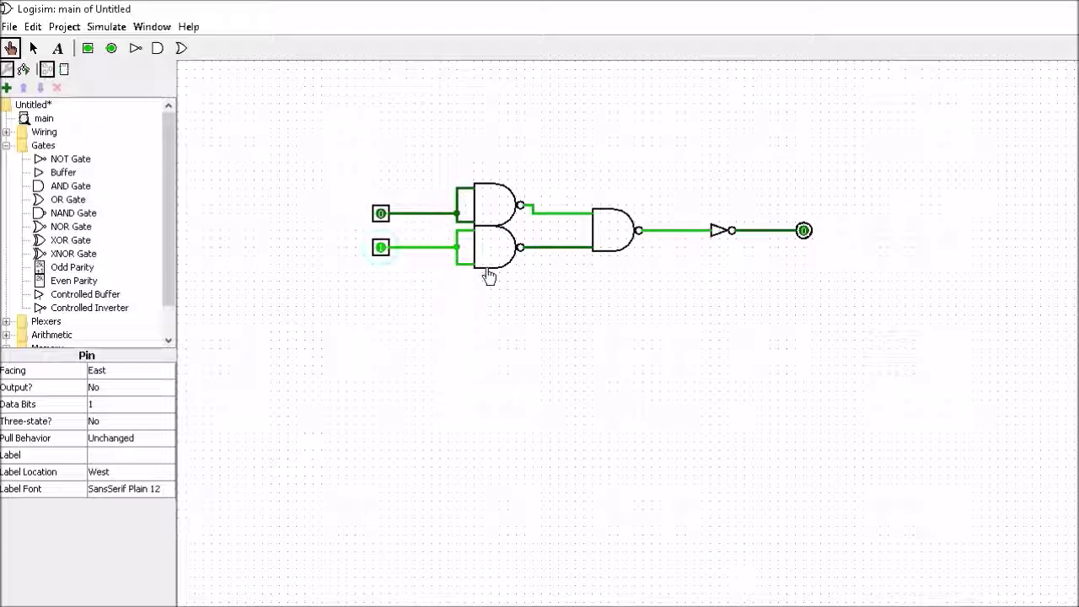
click(381, 214)
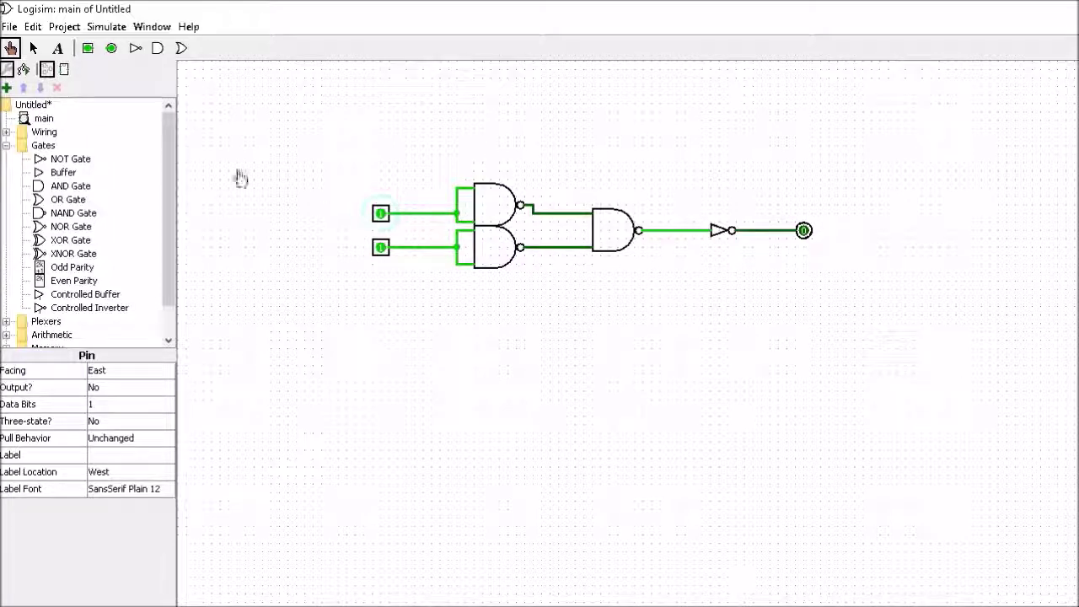
Analyze the circuit with the NOT gate on its output, examine its truth table and close the analysis
click(64, 26)
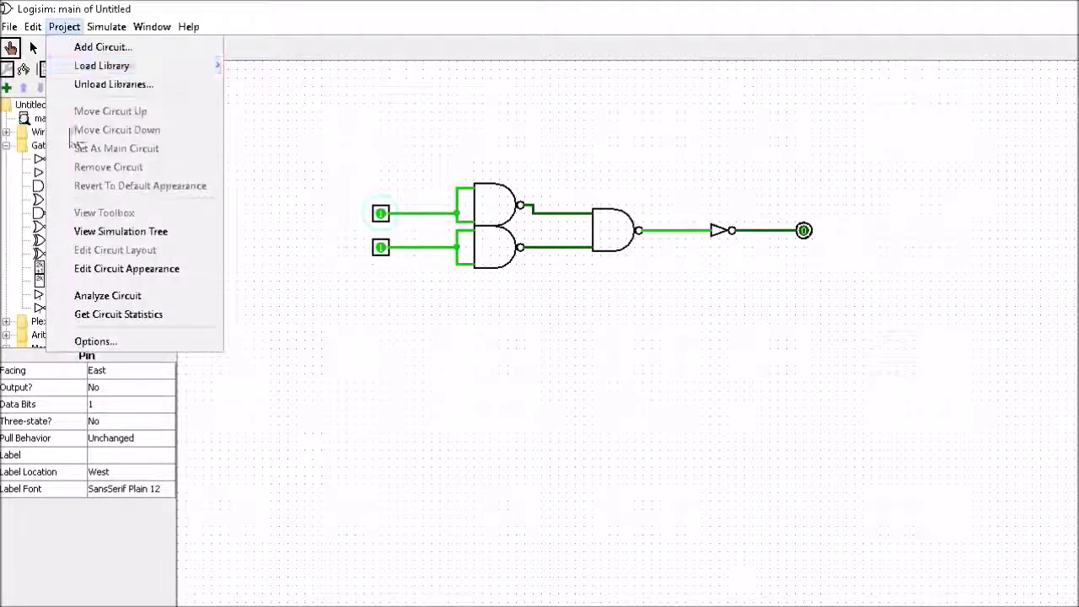
click(105, 296)
click(708, 132)
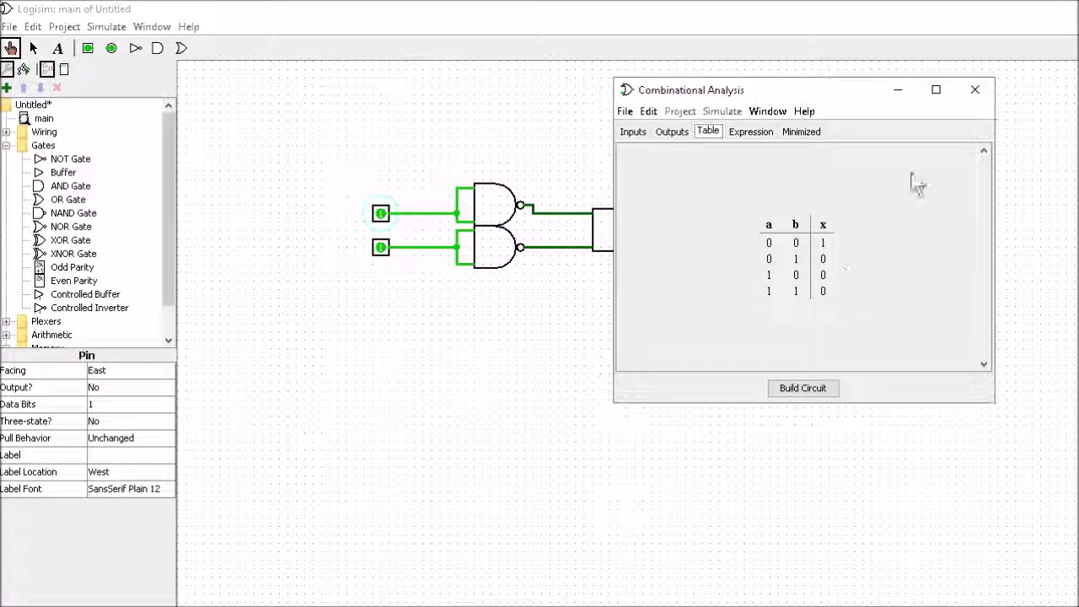
click(975, 91)
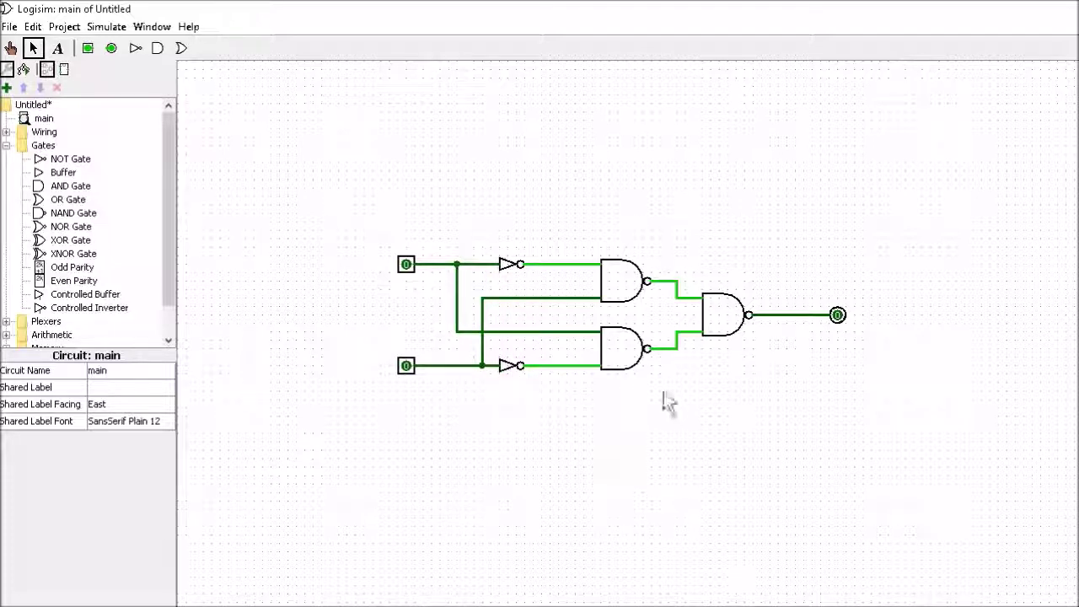
Test the cross-wired circuit of two NOT and three NAND gates by toggling the inputs through 0-0, 1-0, 0-1 and 1-1
click(11, 48)
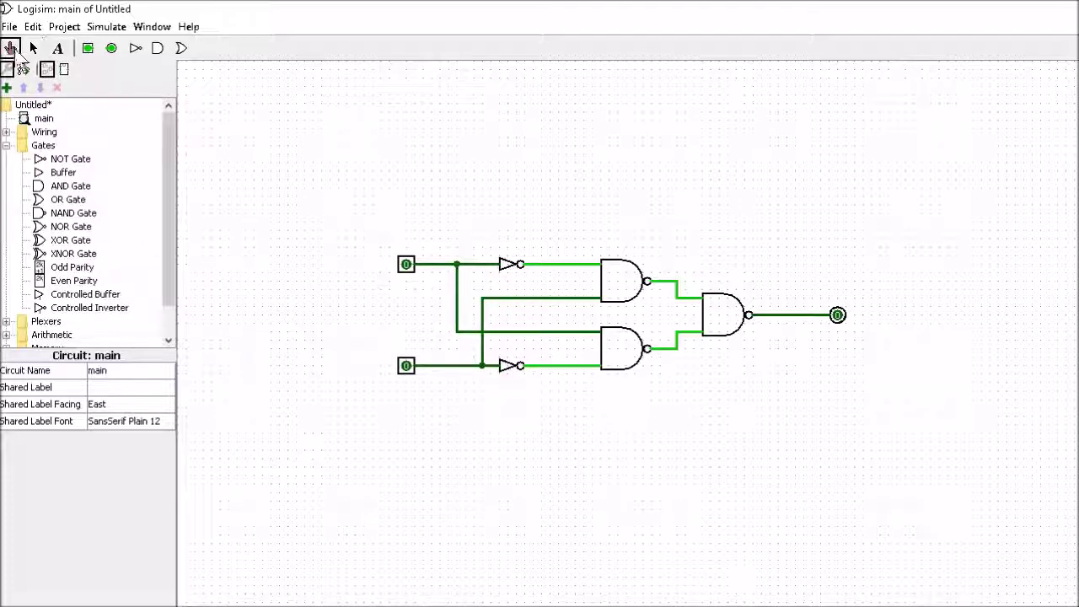
click(406, 266)
click(405, 266)
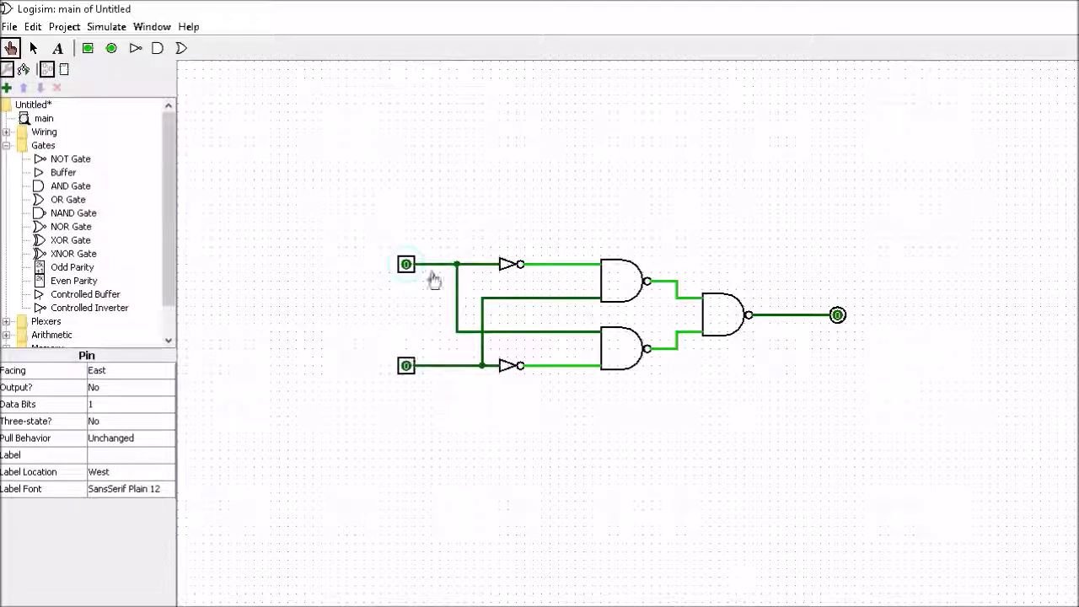
click(407, 265)
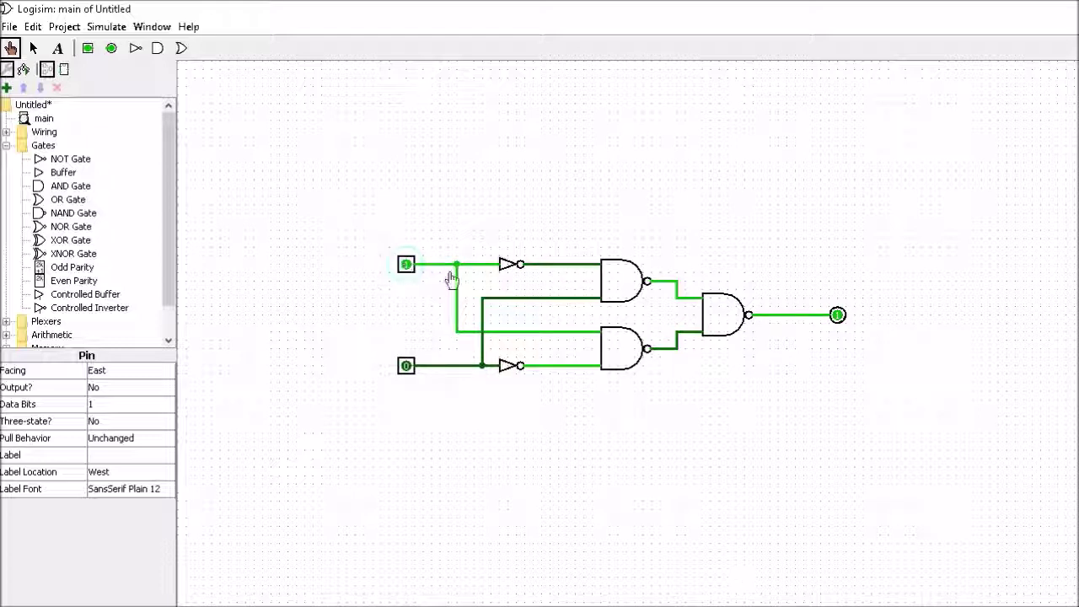
click(406, 265)
click(406, 366)
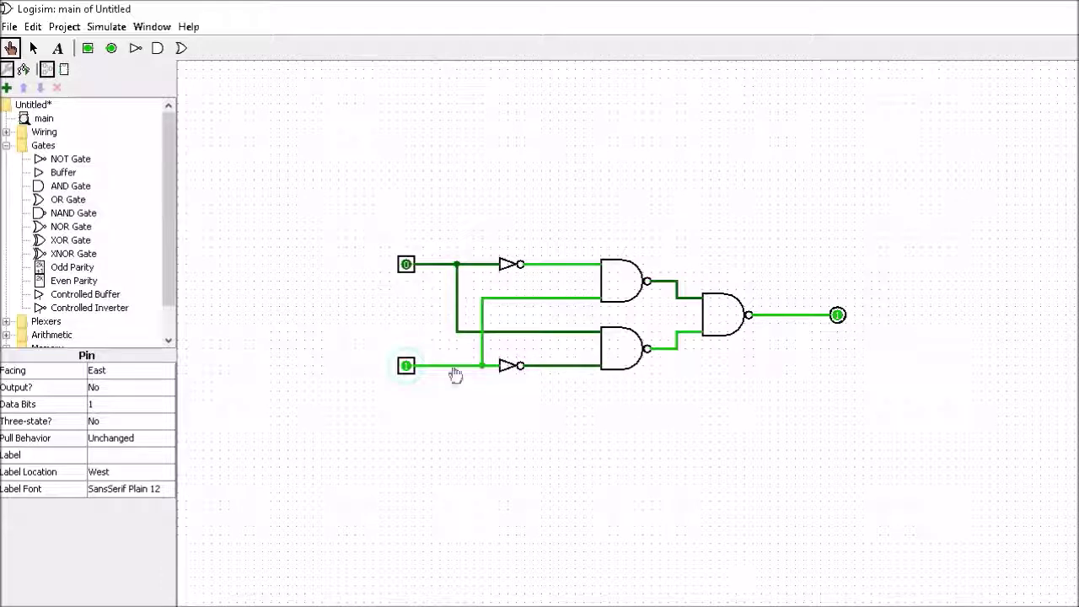
click(406, 366)
click(407, 265)
click(406, 366)
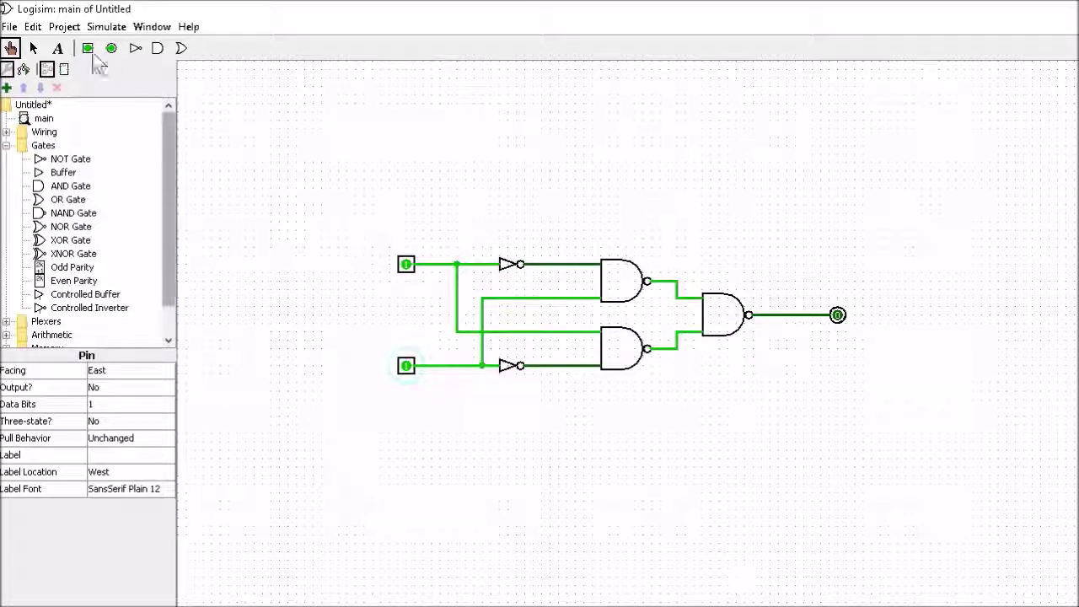
Analyze the cross-wired NOT and NAND circuit and examine its truth table
click(64, 26)
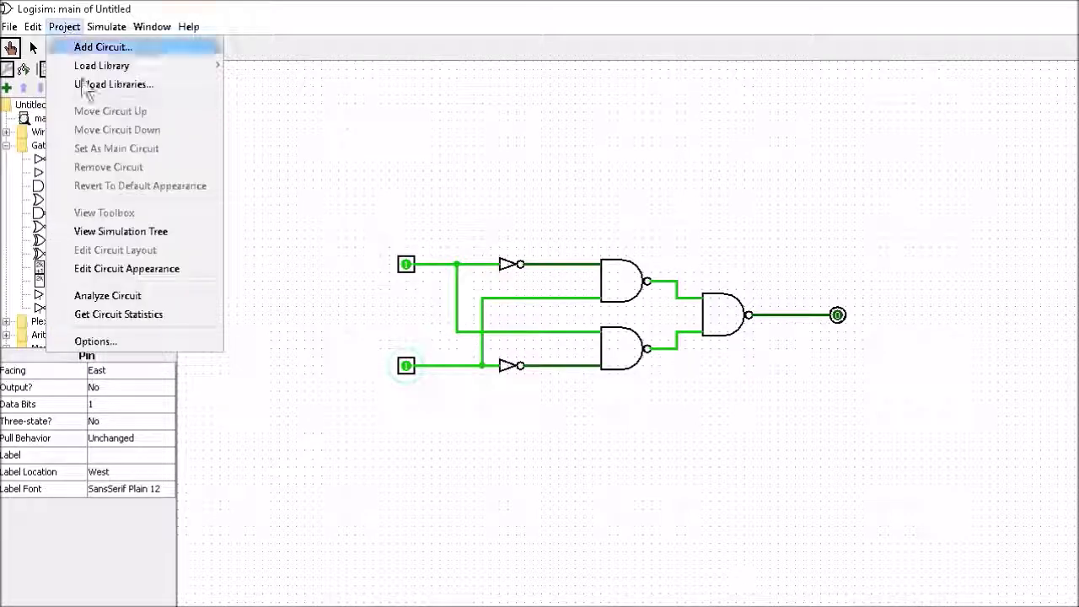
click(101, 297)
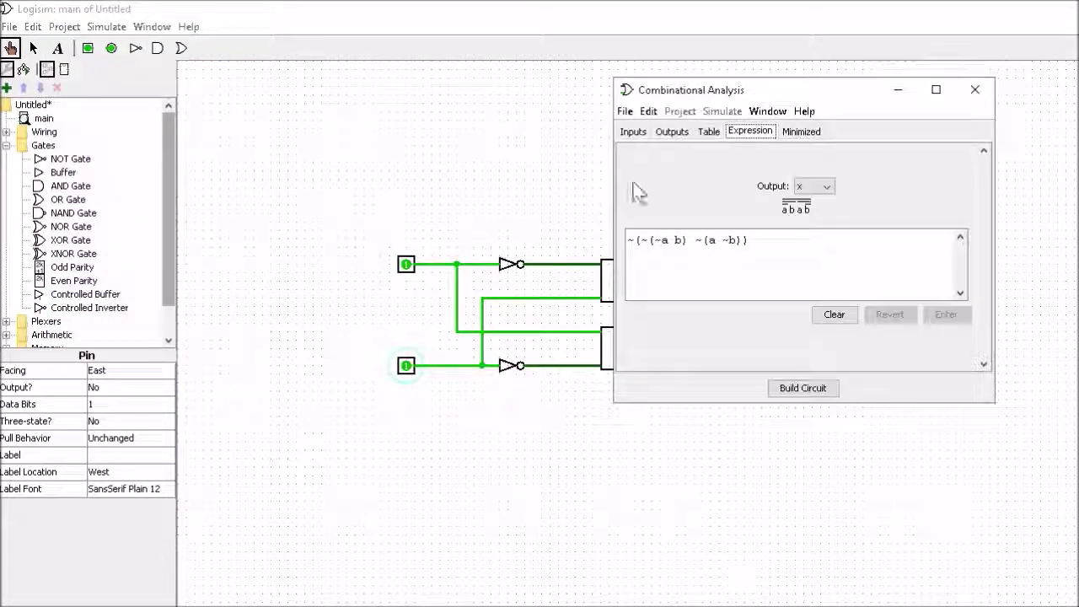
click(710, 133)
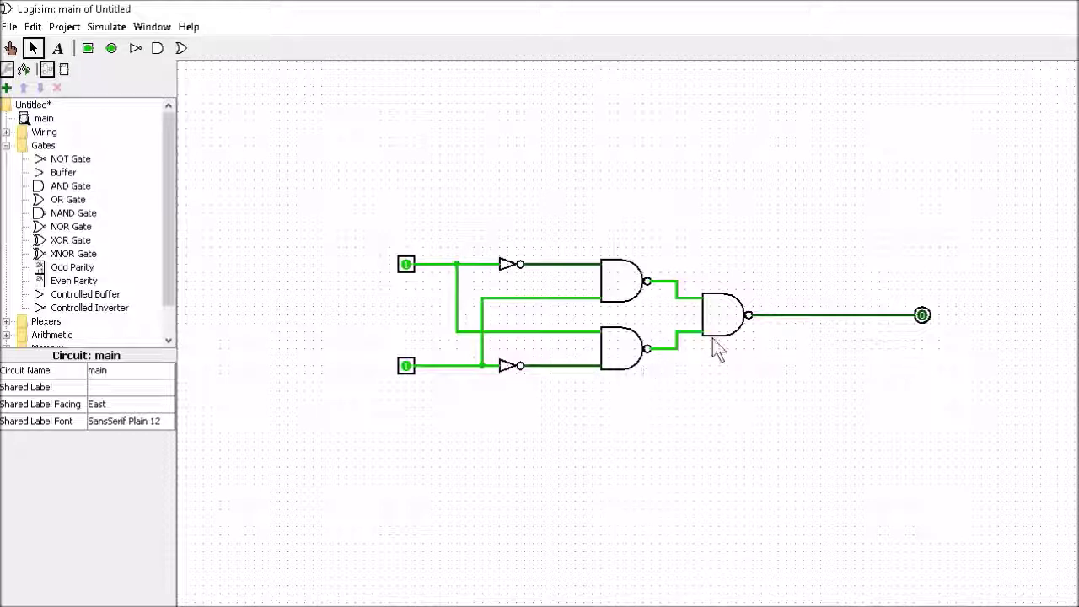
Delete the wire between the final NAND and the output pin, and insert a NOT gate wired to both
click(833, 316)
key(Delete)
click(68, 159)
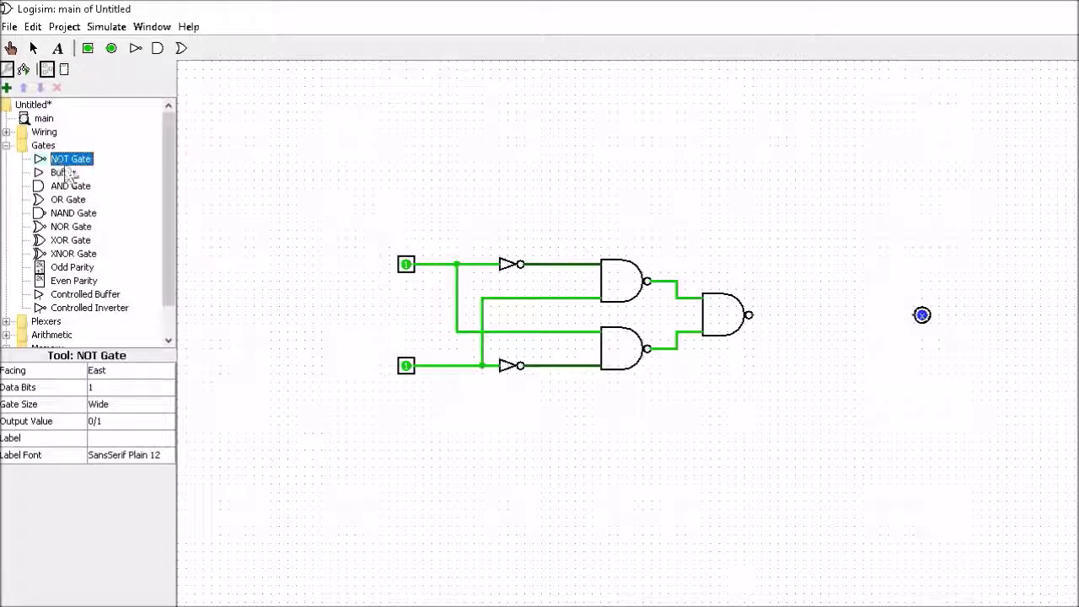
click(844, 315)
mouse_move(748, 315)
mouse_down()
mouse_move(823, 325)
mouse_move(922, 315)
mouse_up()
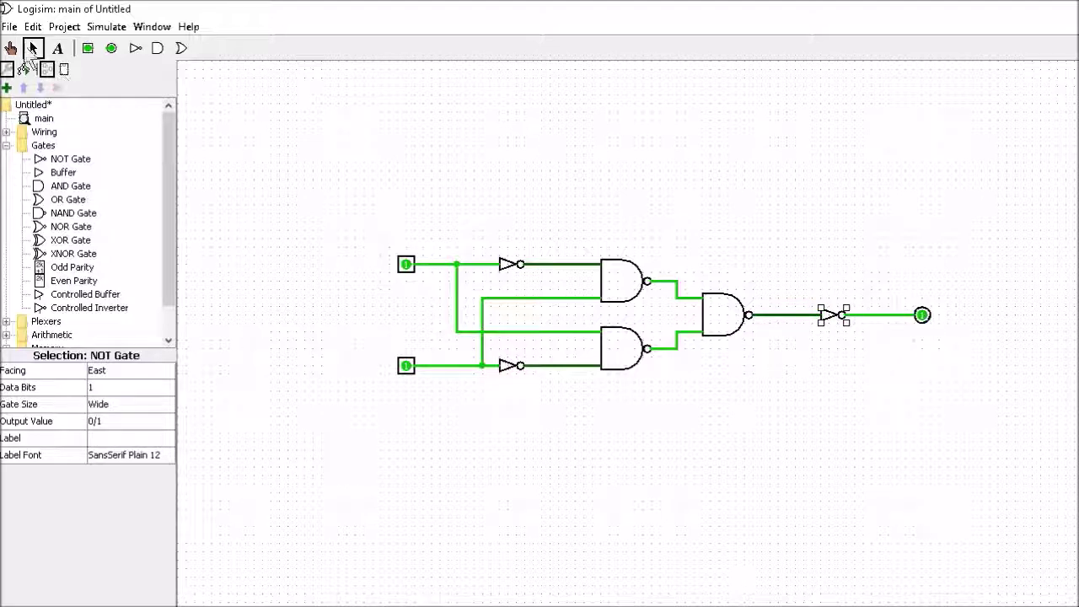
Analyze the cross-wired circuit with the NOT gate on its output, examine its truth table and close the analysis
click(10, 48)
click(64, 26)
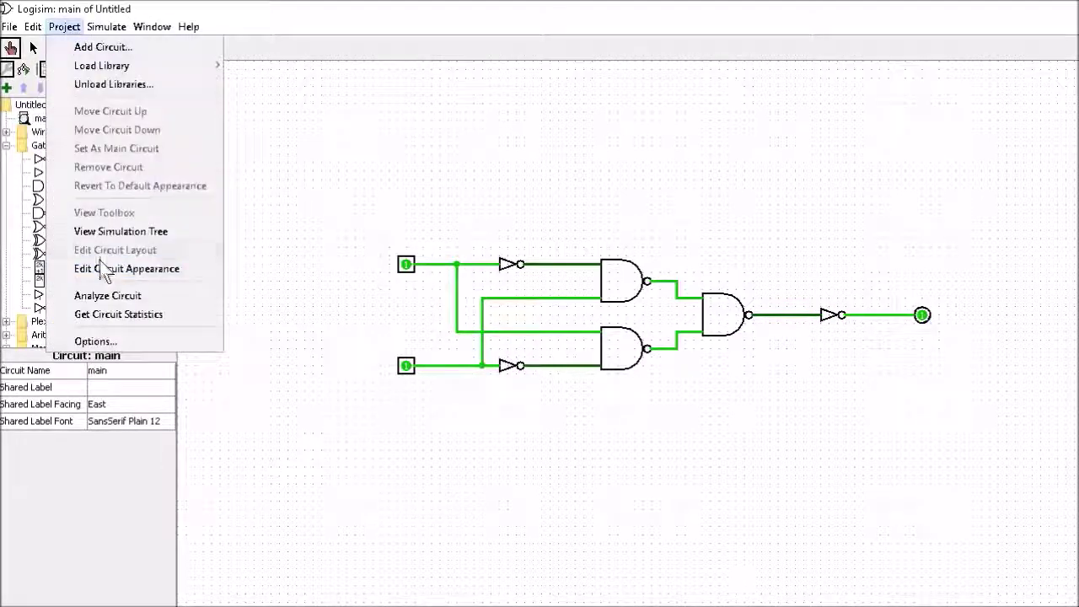
click(106, 296)
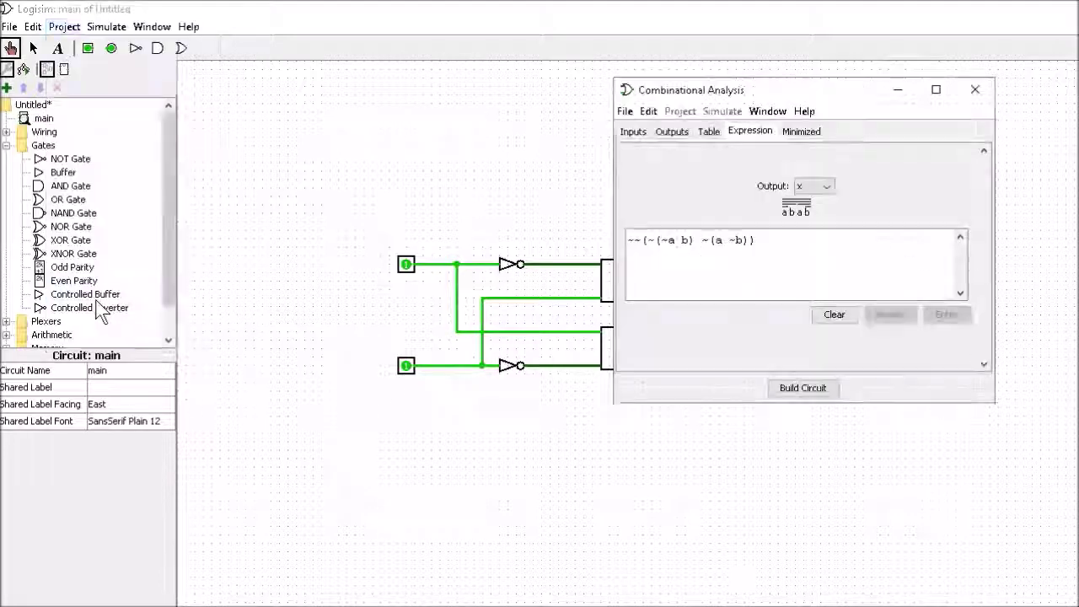
click(708, 135)
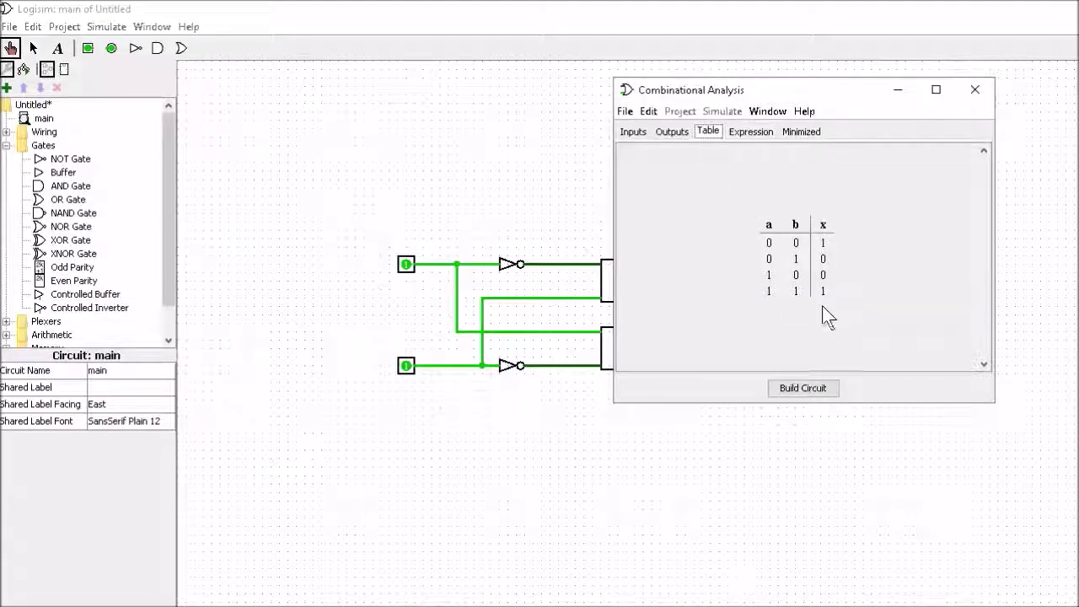
click(975, 89)
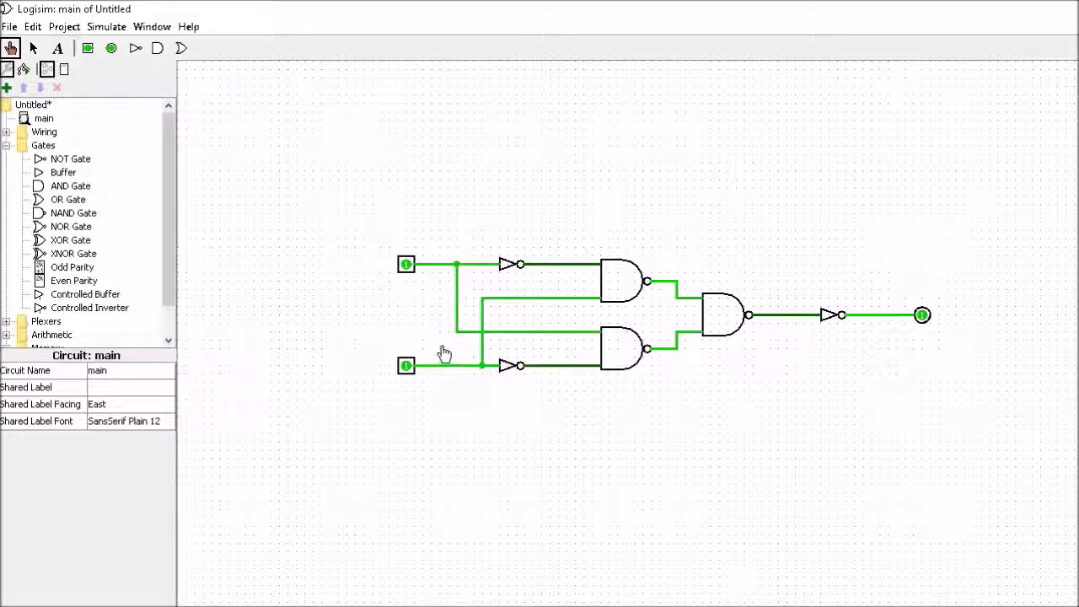
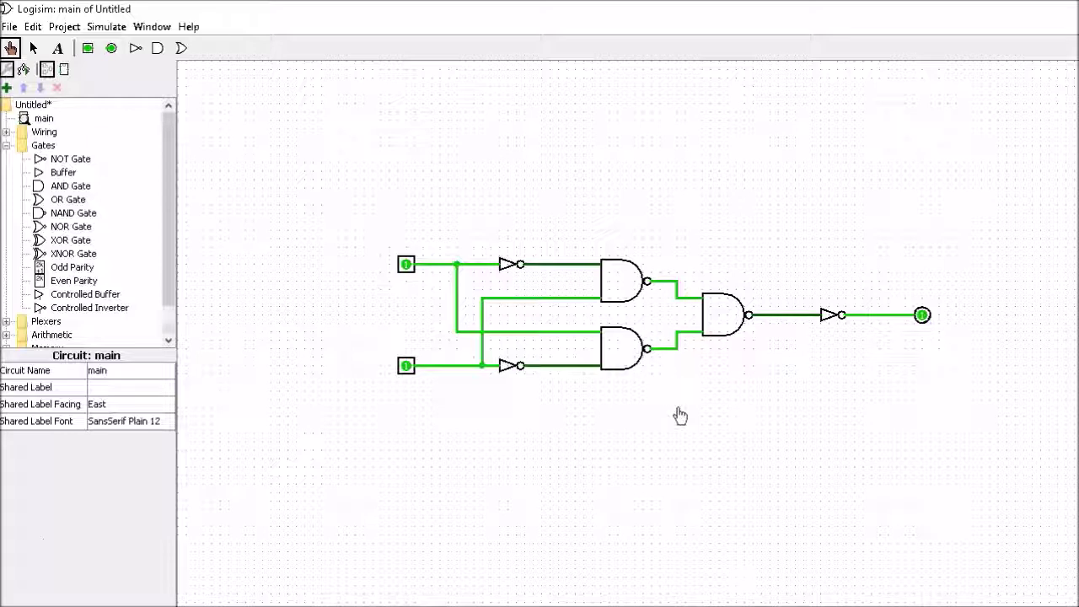
Place unconnected NOR, XNOR and OR gates and a buffer below the circuit, and delete all four
key(ctrl+2)
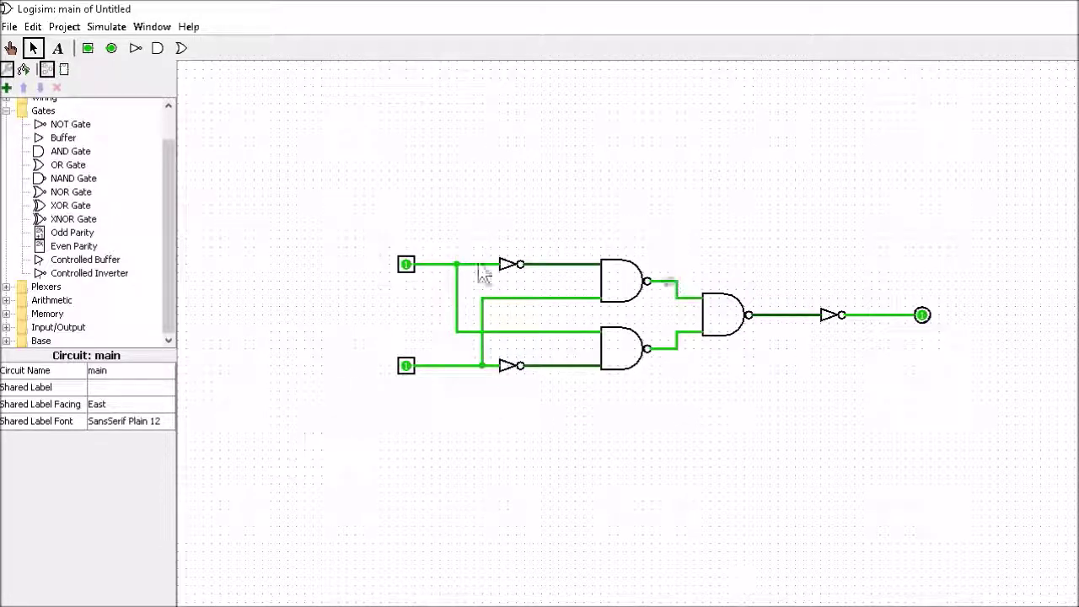
click(59, 193)
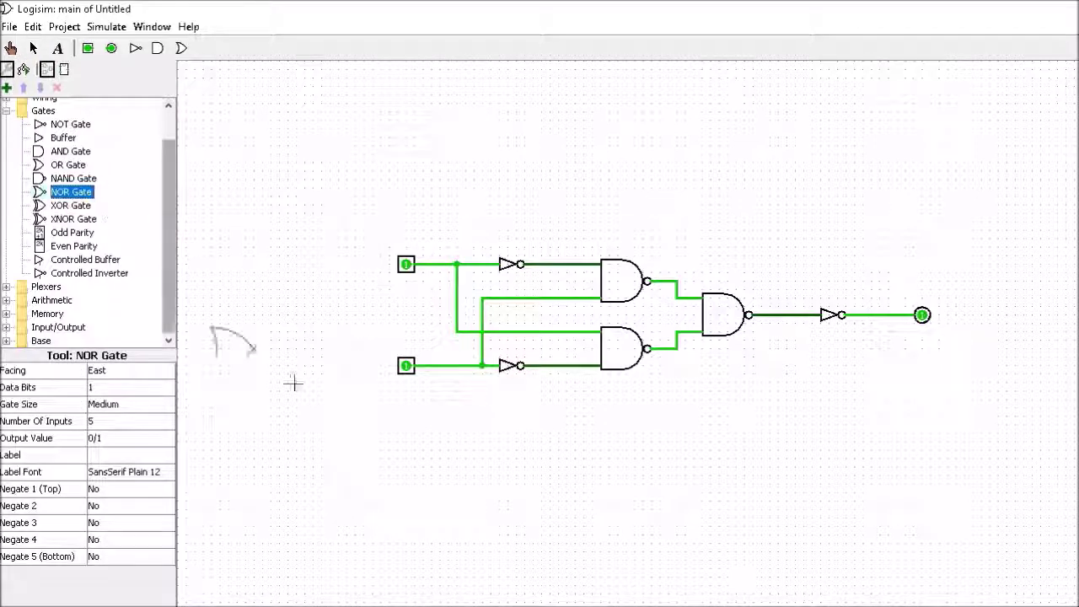
click(604, 450)
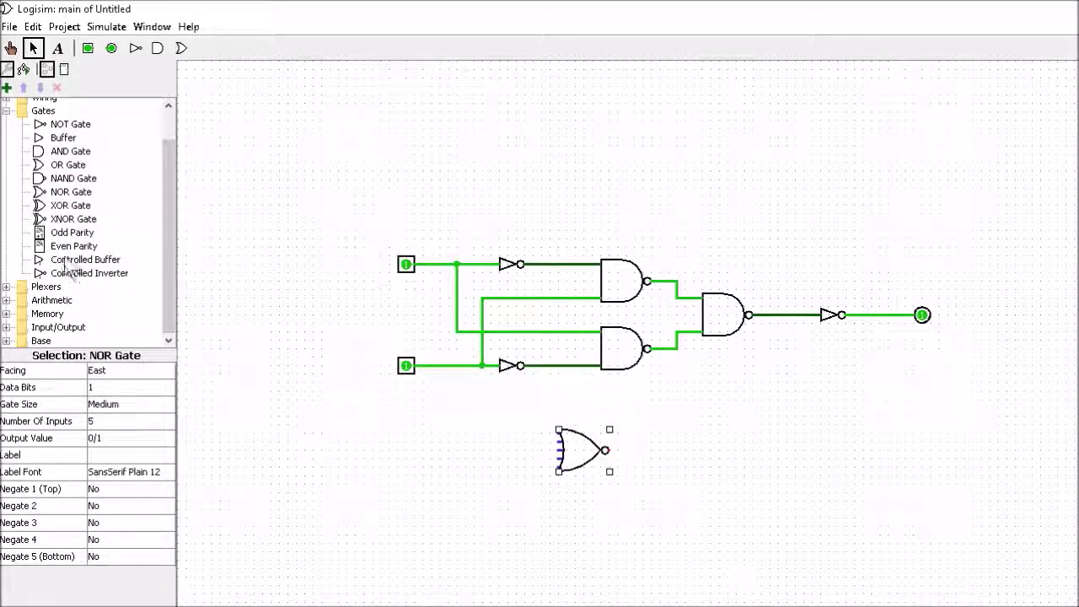
click(69, 219)
click(596, 509)
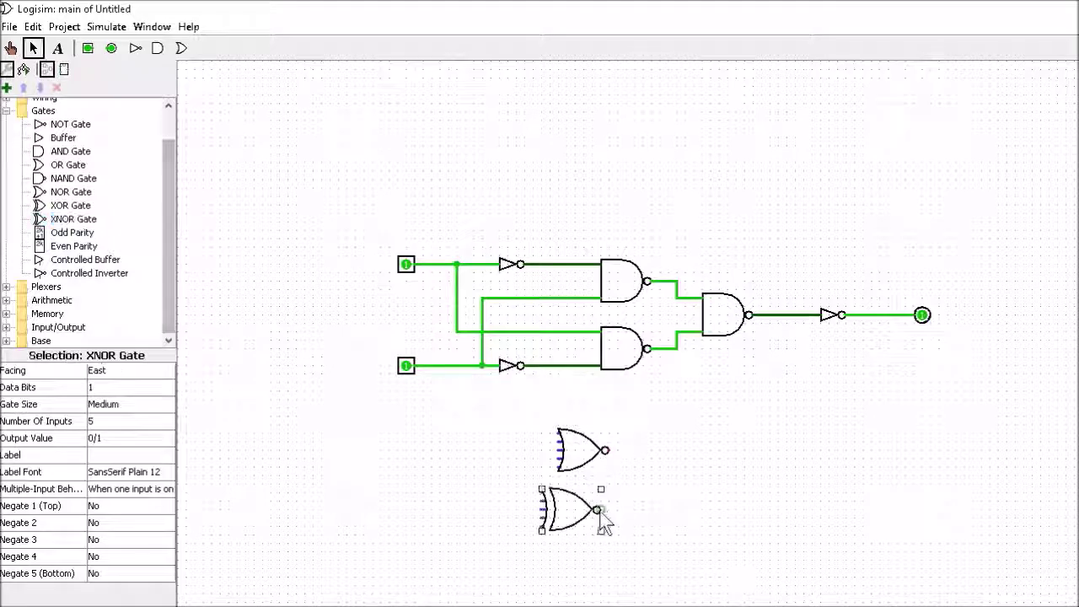
click(66, 165)
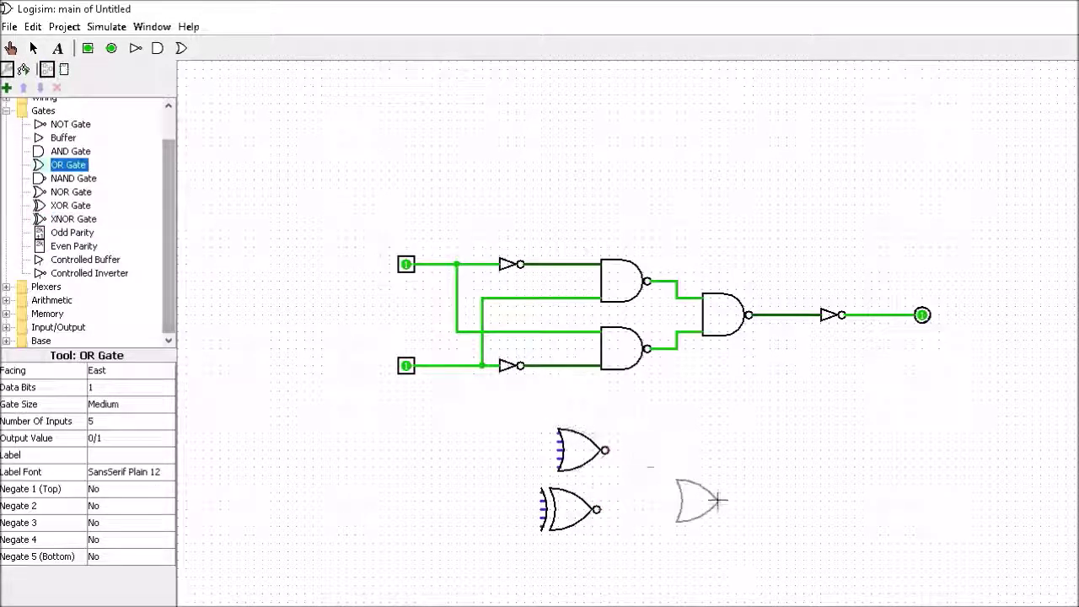
click(718, 501)
click(63, 137)
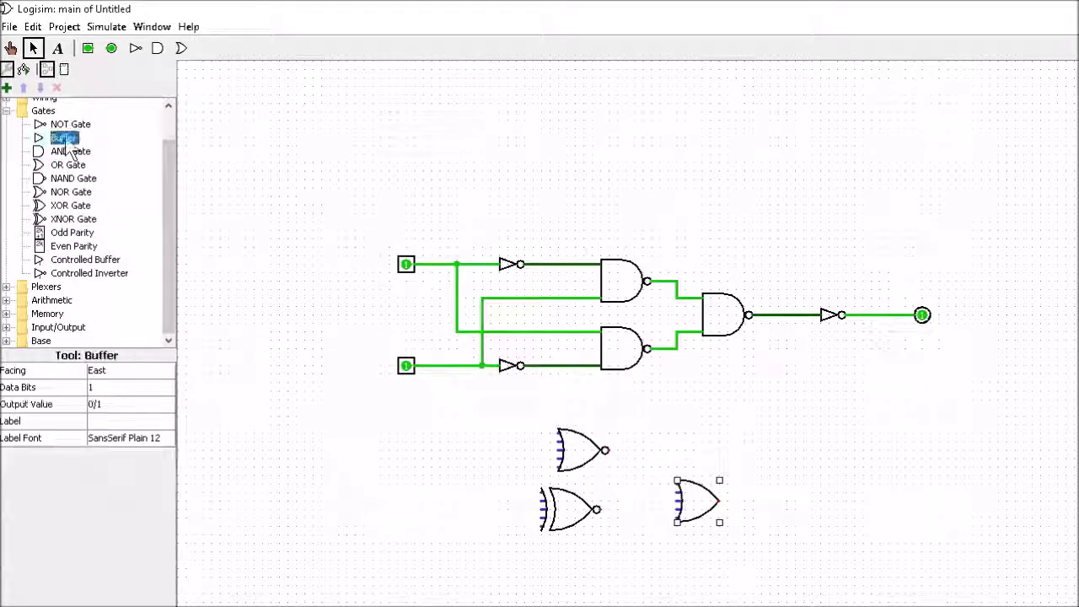
click(772, 458)
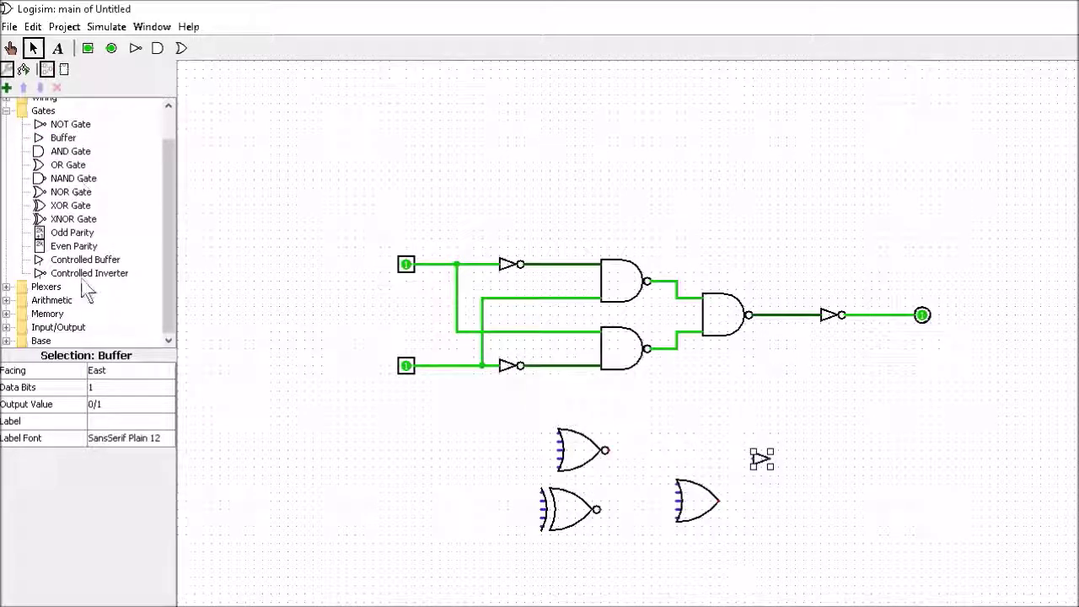
drag(503, 407, 841, 587)
key(Delete)
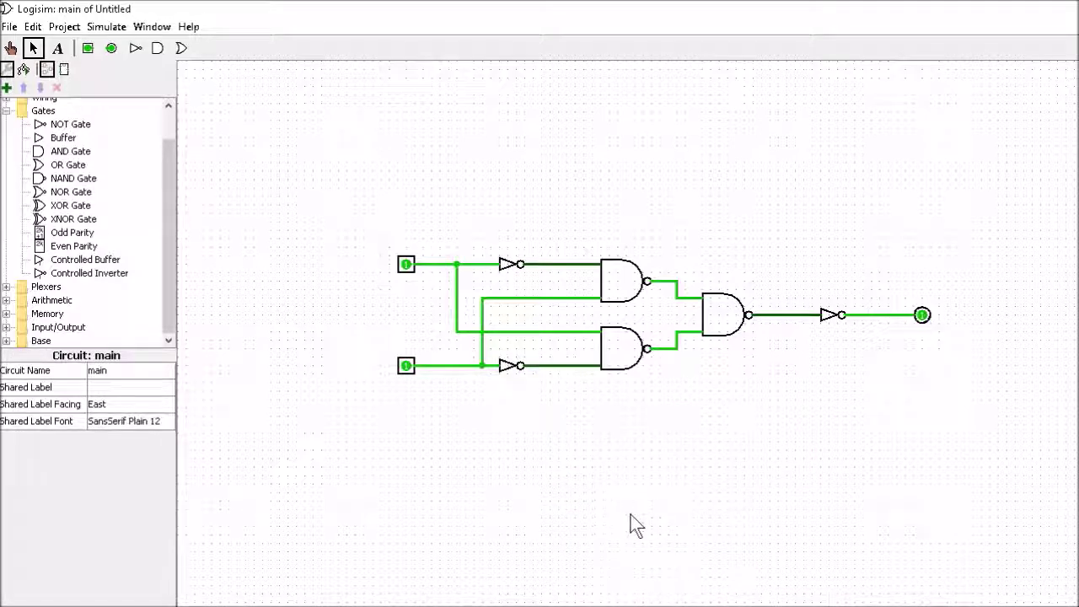